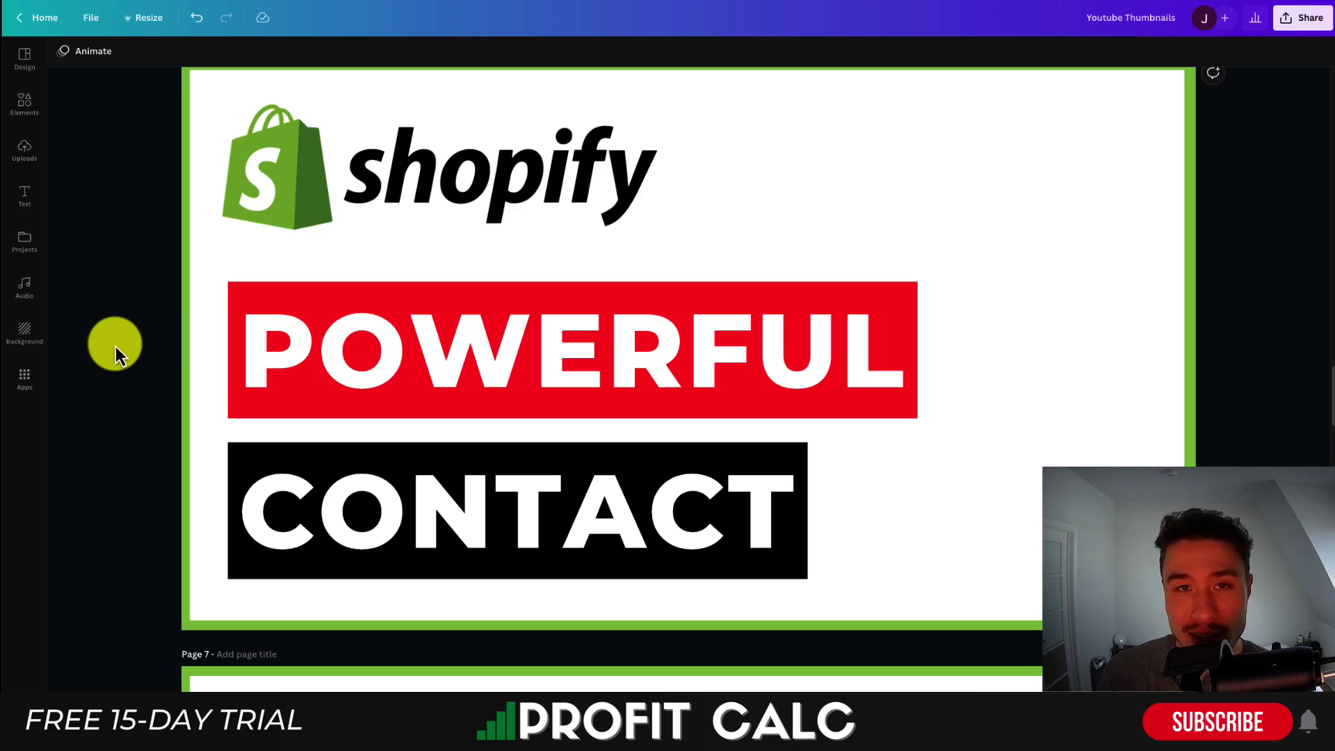
Page through the listing screenshots (templates, float, box layouts, conditional logic, builder), then scroll to Pricing.
scroll(116, 347, "up", 1)
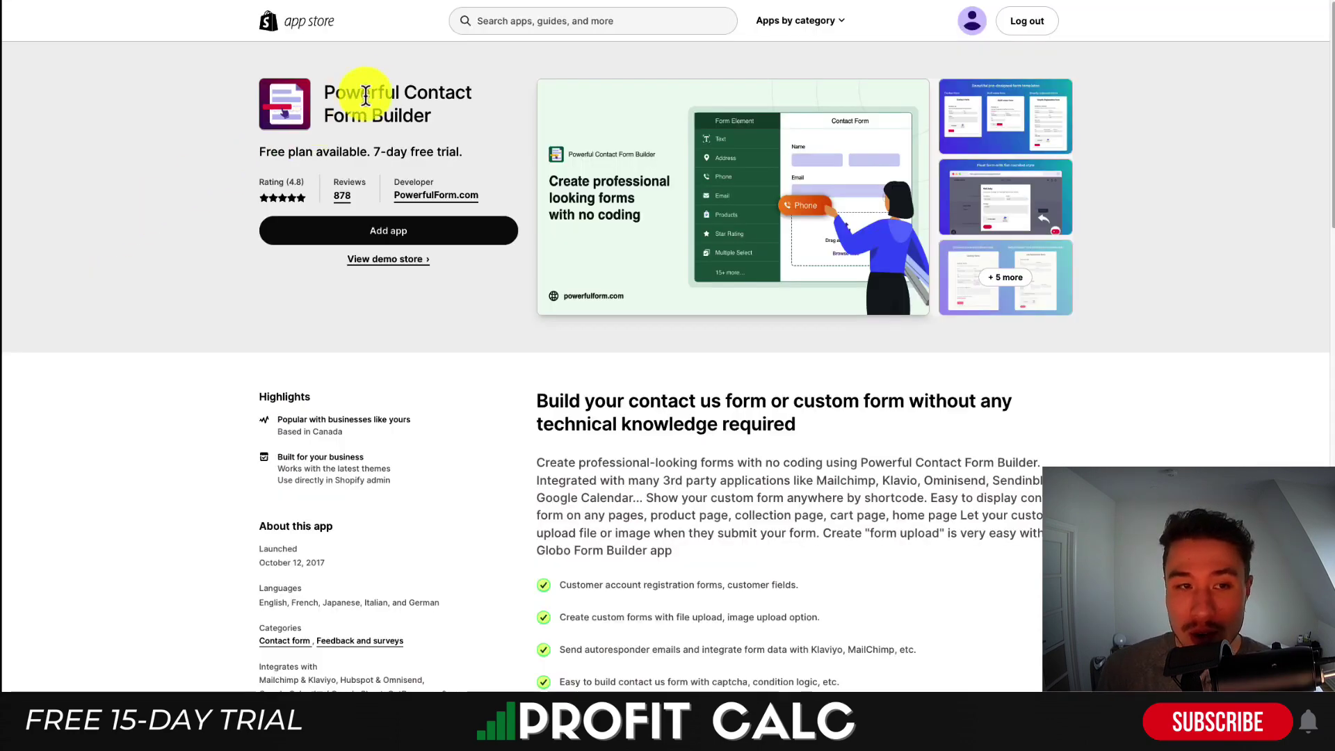
left_click_drag(366, 95, 427, 104)
left_click(417, 119)
left_click(754, 154)
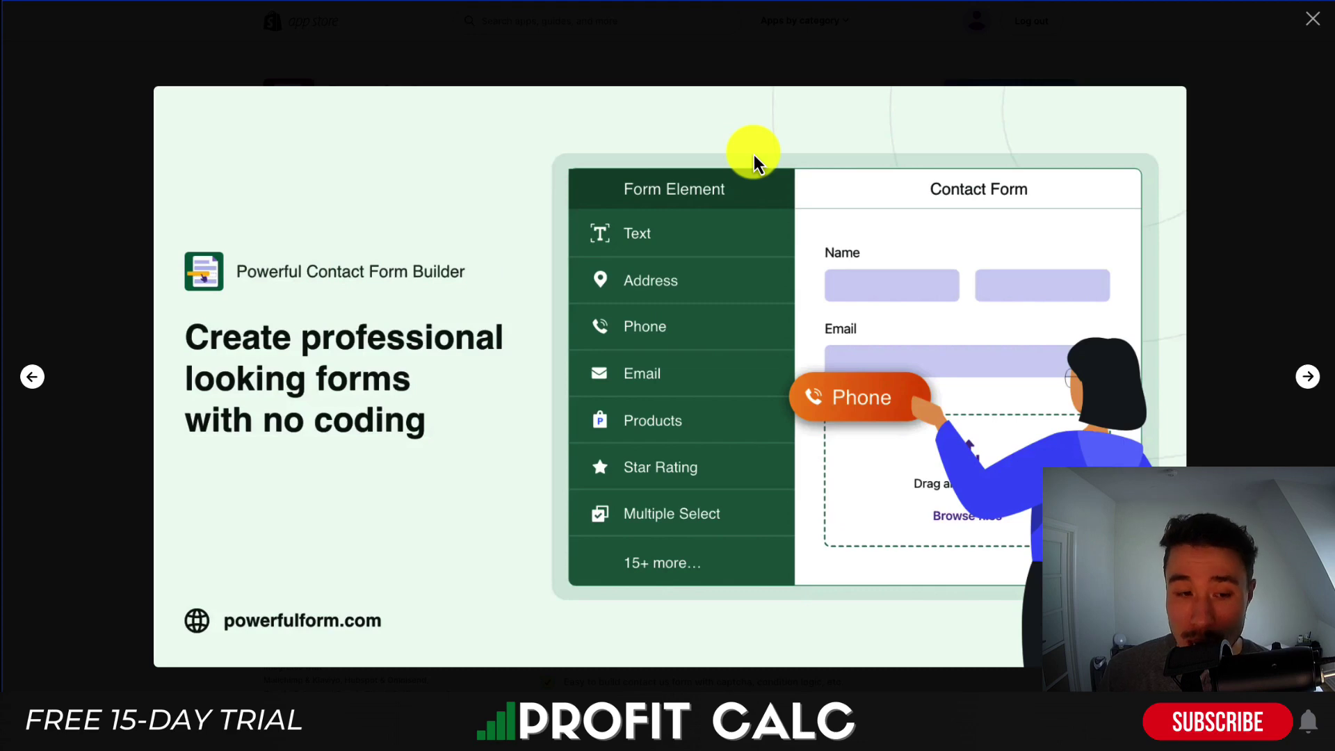
left_click(1305, 379)
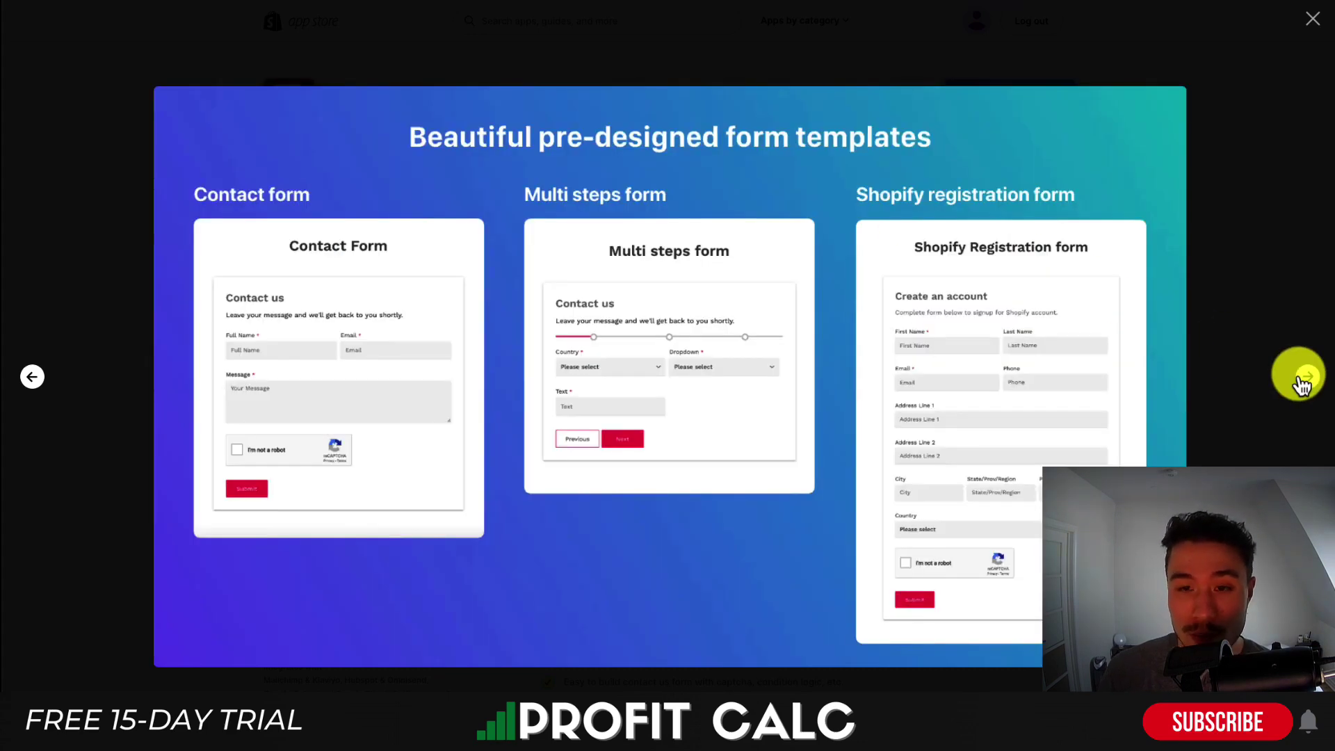
left_click(1305, 379)
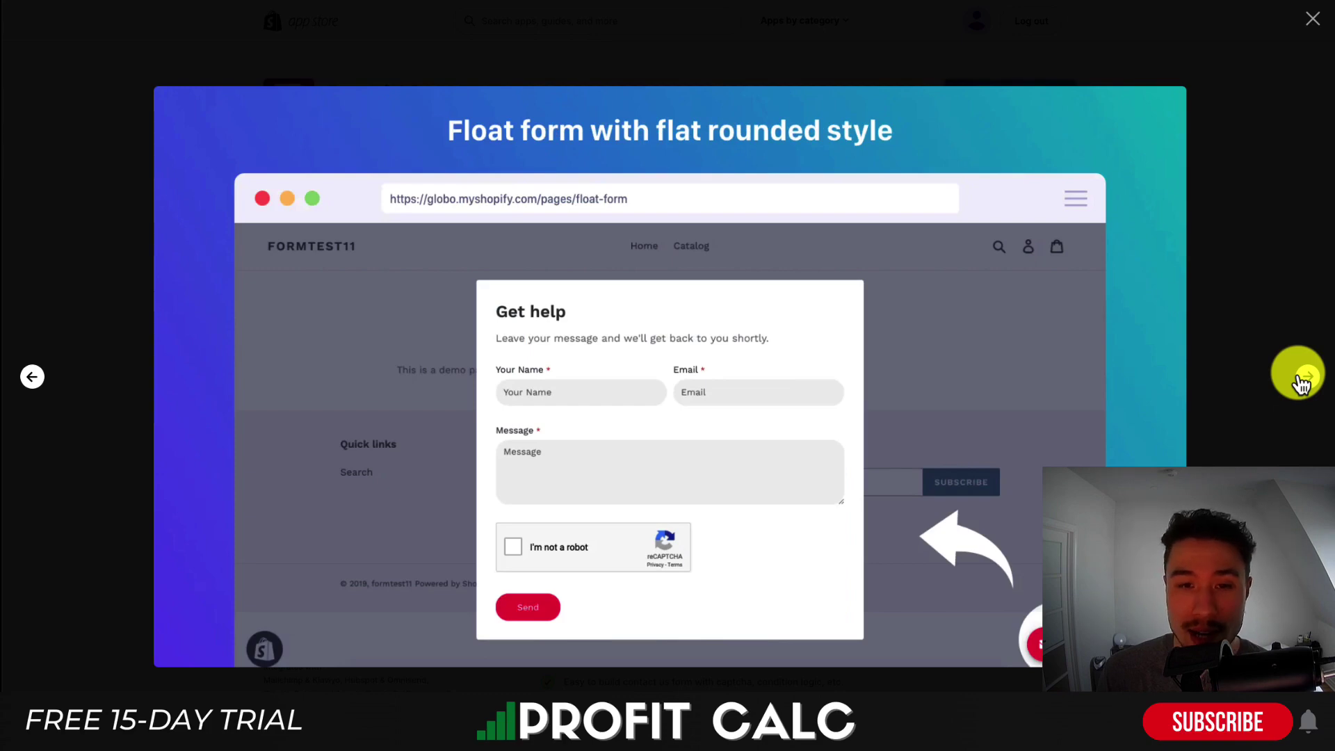
left_click(1305, 379)
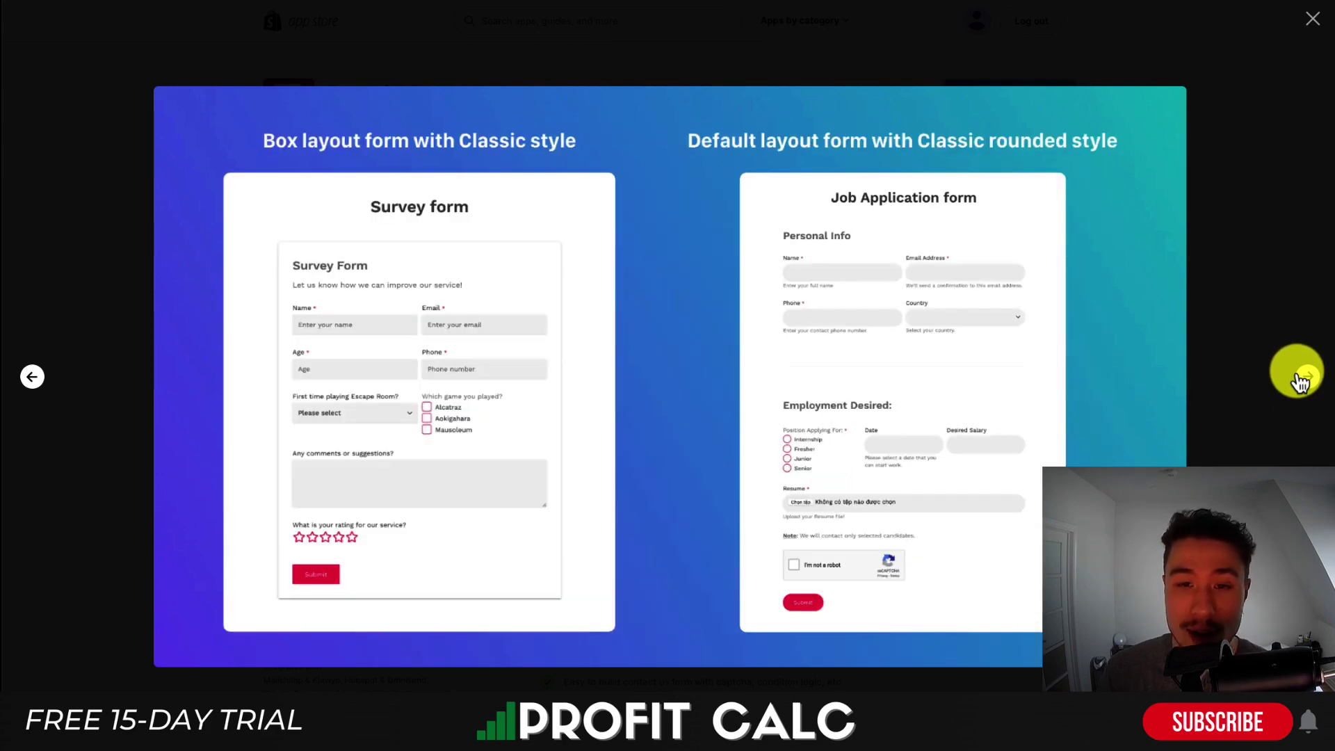
left_click(1304, 379)
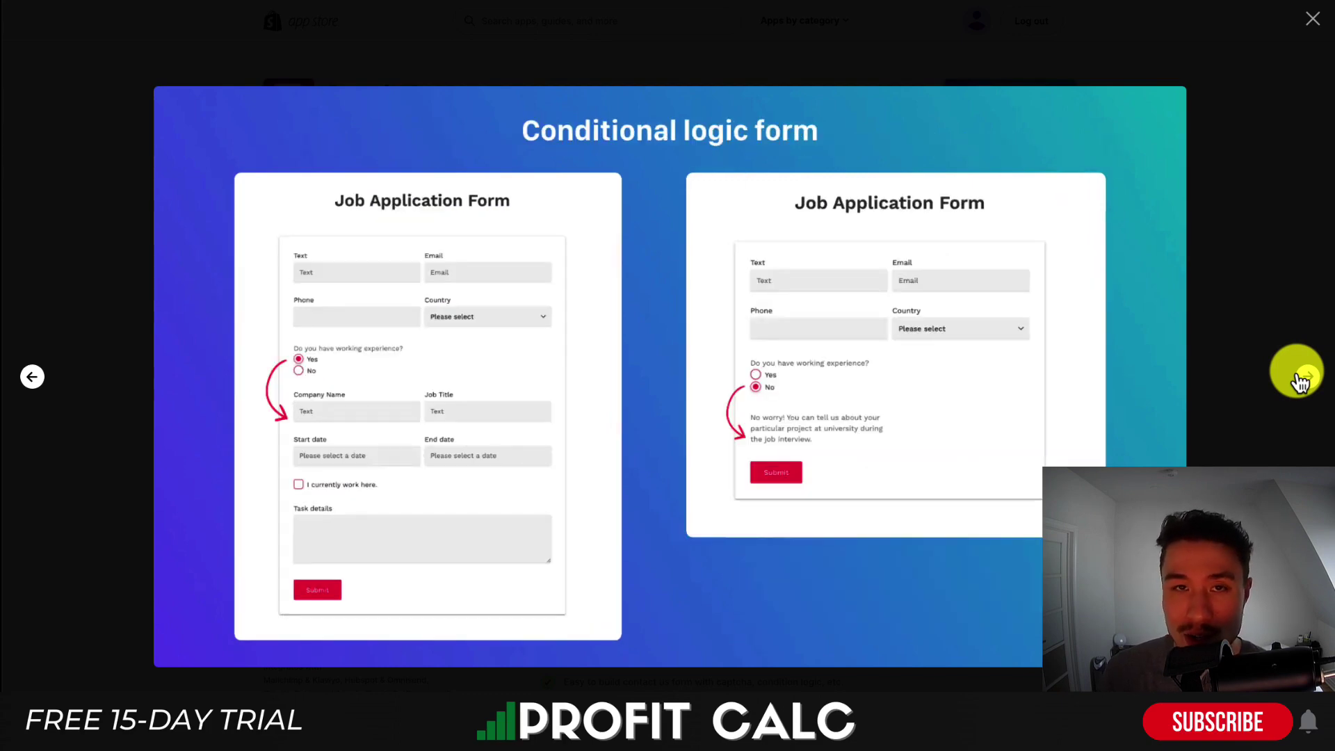
left_click(1305, 379)
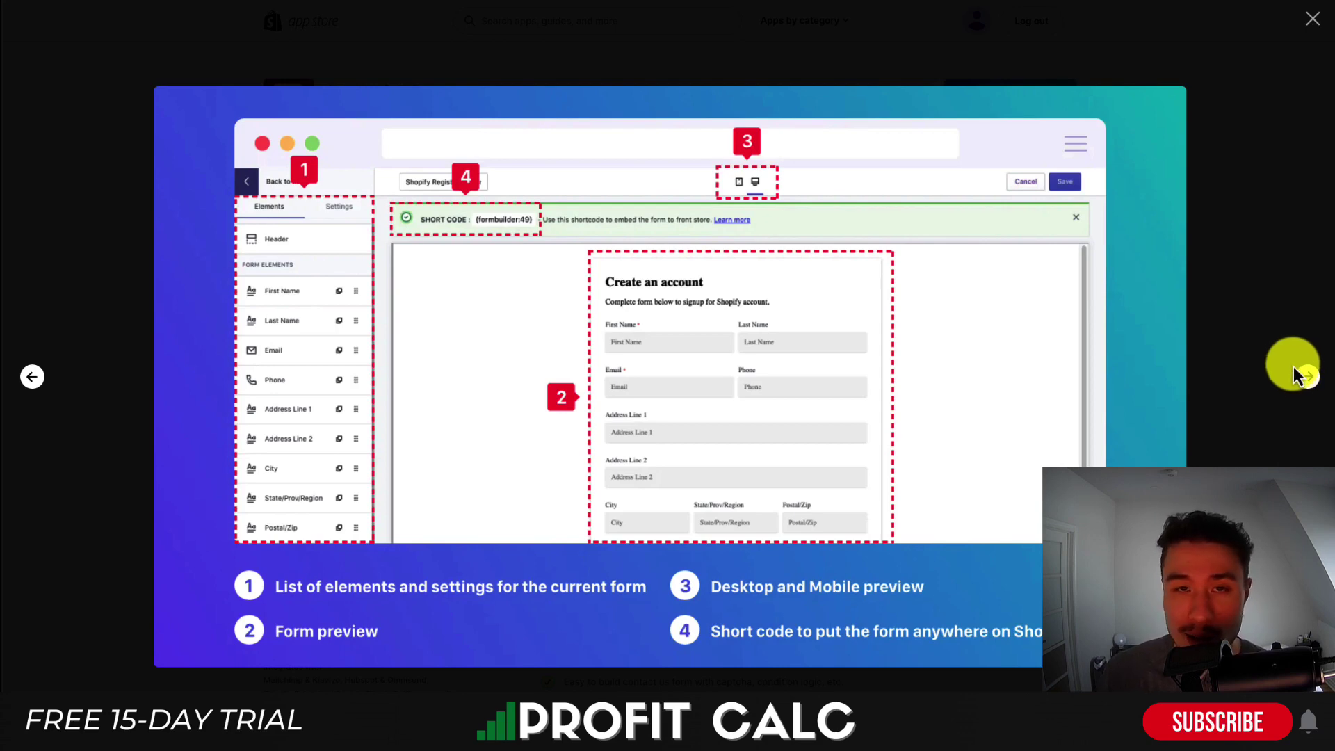
left_click(1280, 342)
scroll(1141, 268, "down", 15)
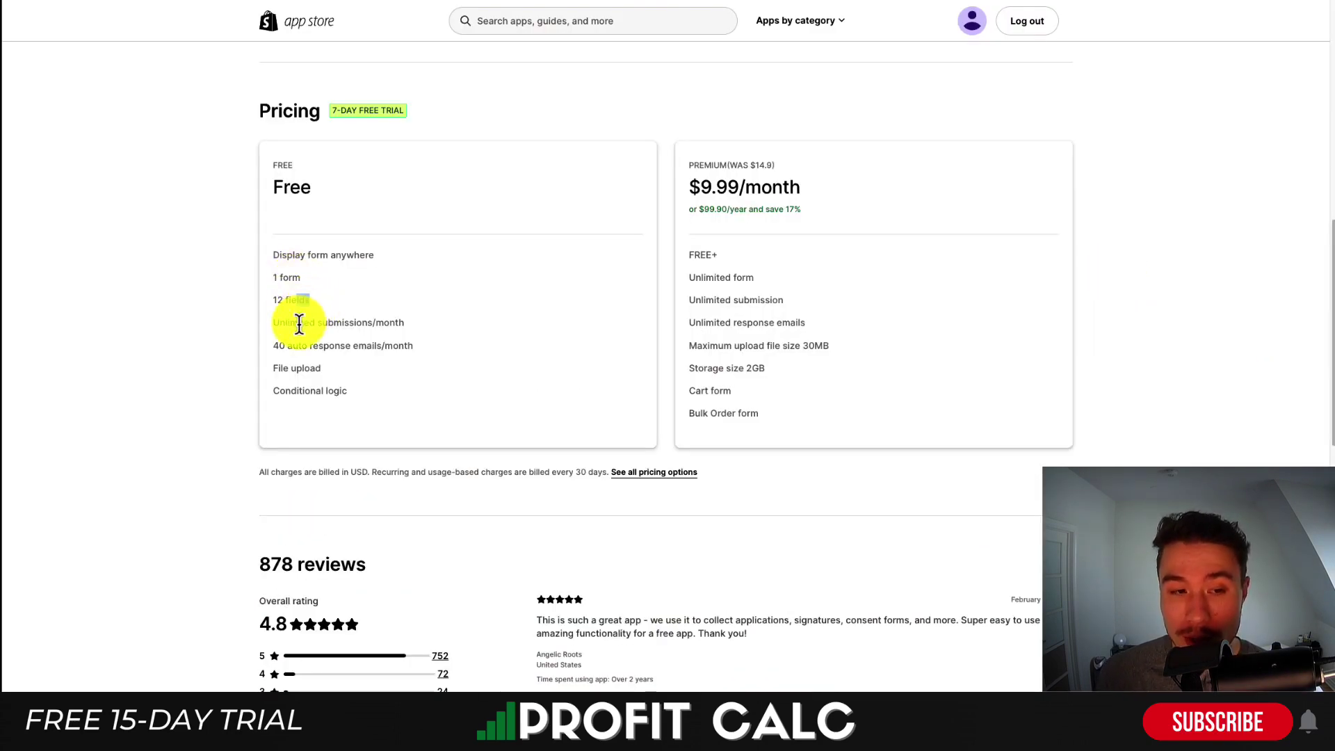
left_click_drag(299, 322, 373, 324)
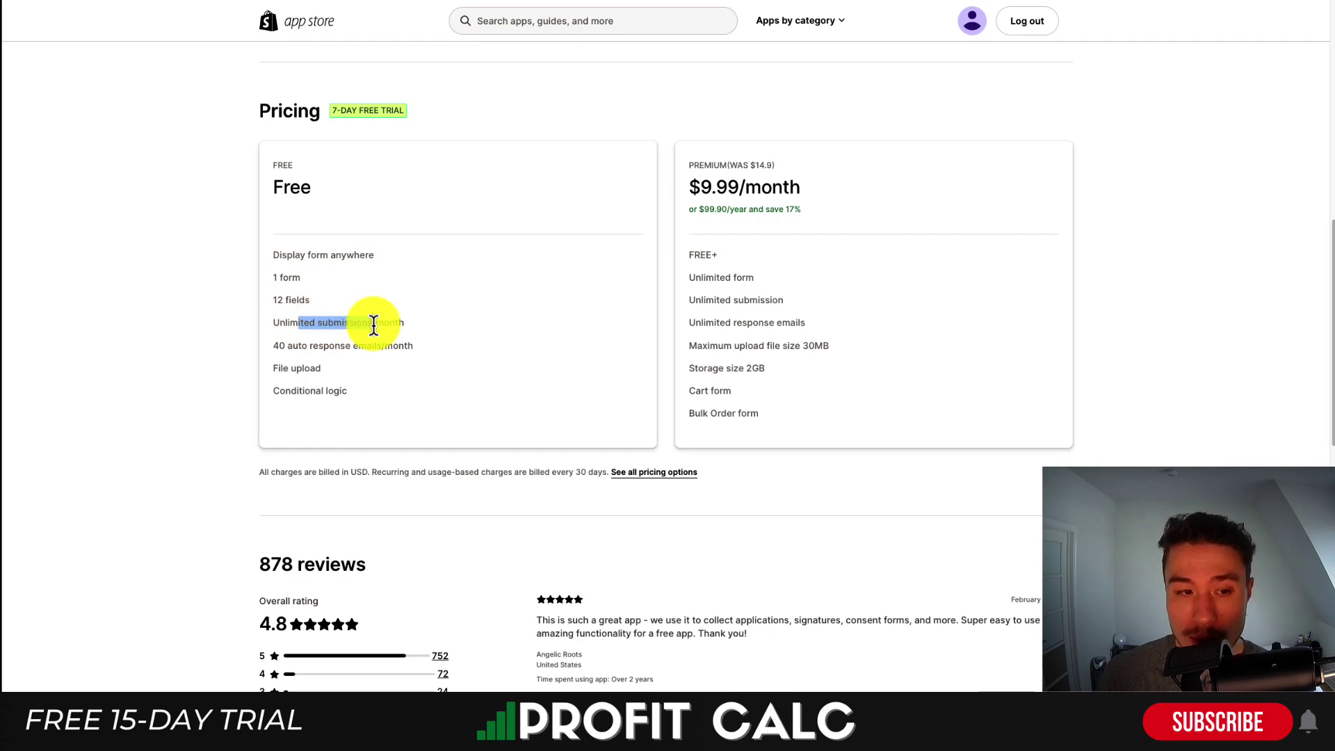
left_click_drag(288, 346, 369, 346)
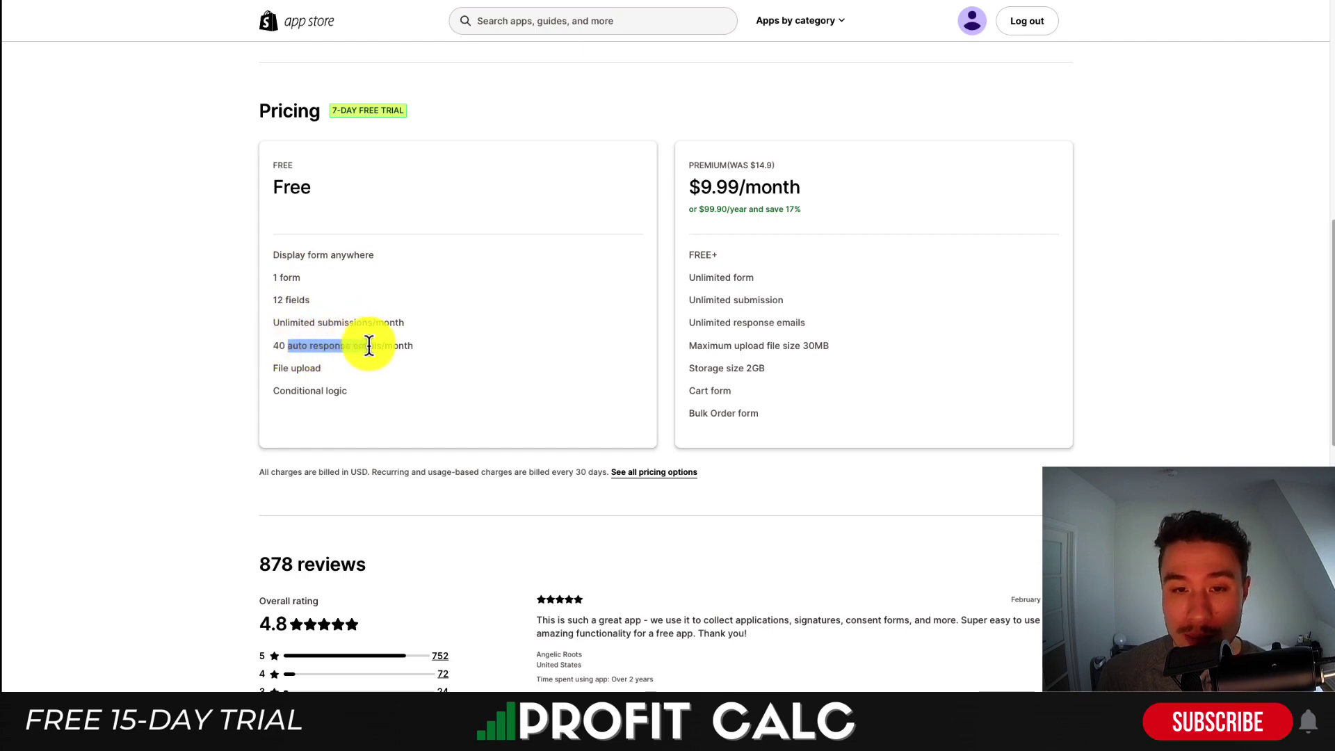
left_click_drag(292, 368, 334, 381)
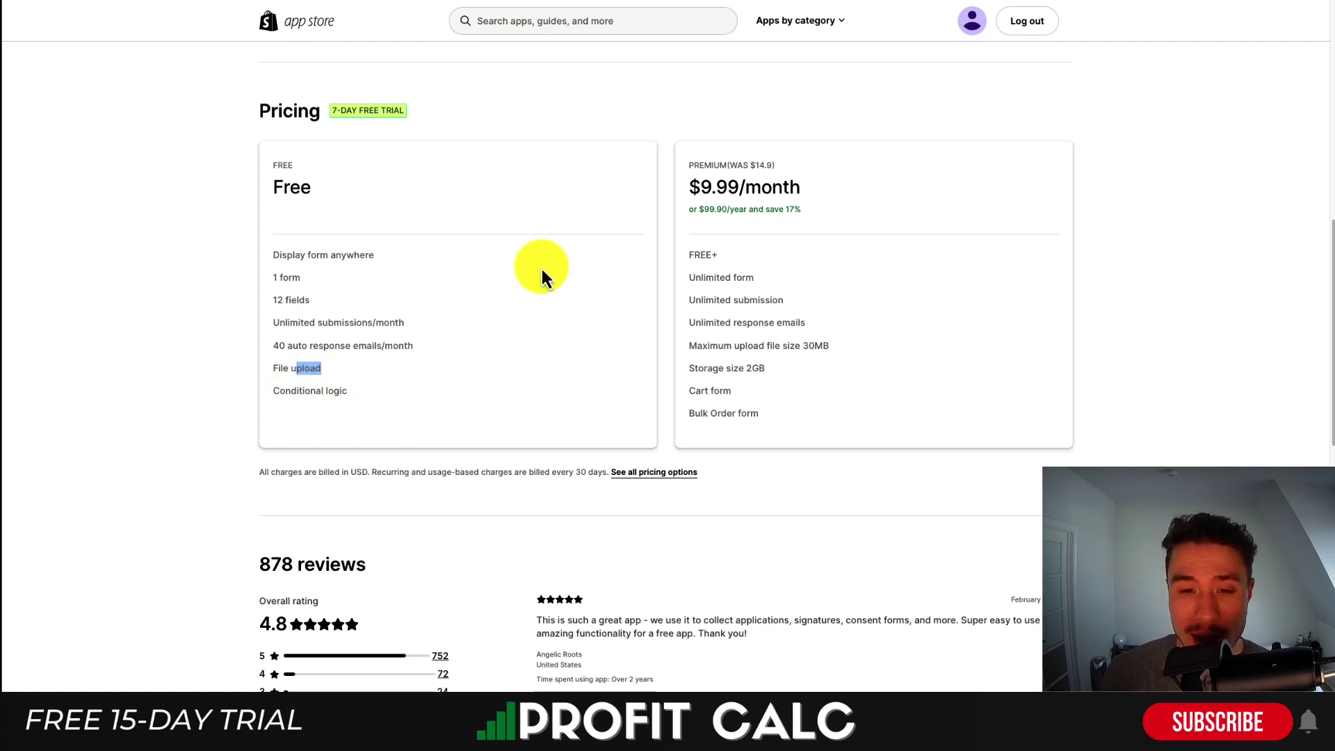
left_click_drag(755, 270, 739, 340)
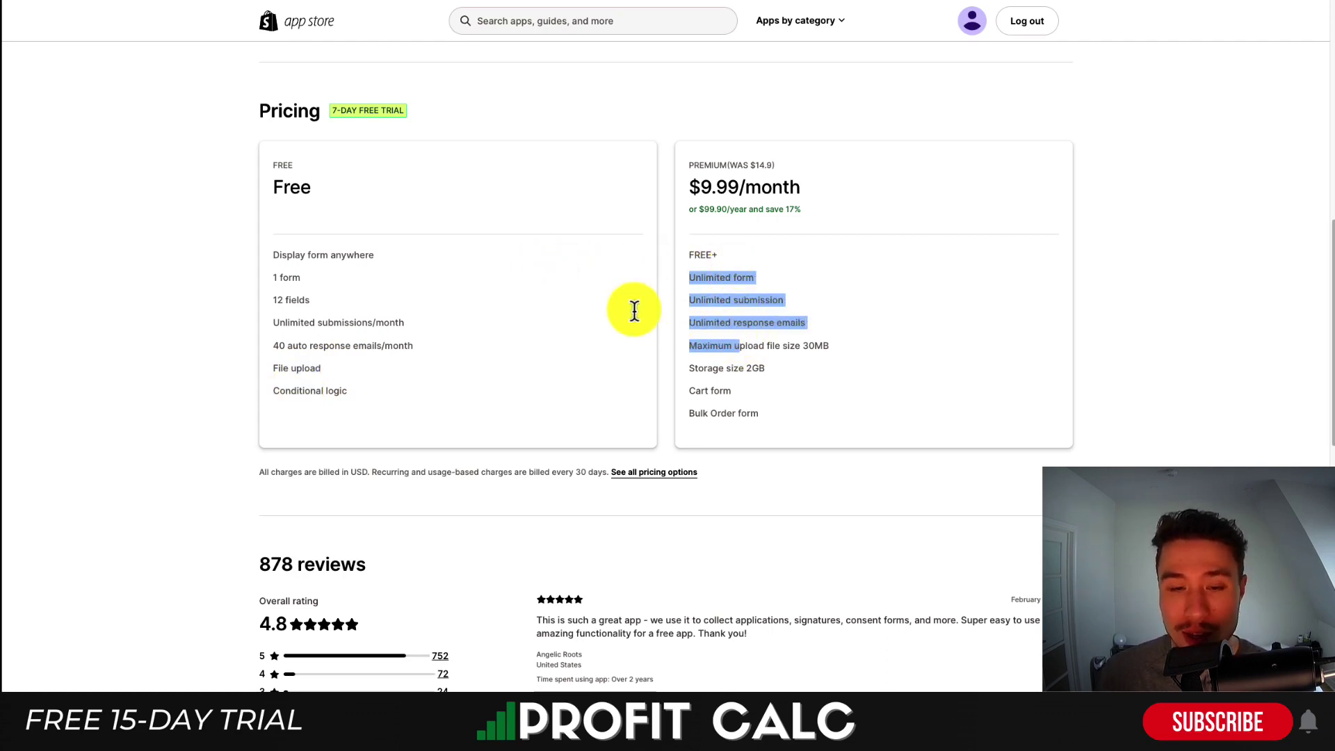
left_click_drag(701, 186, 782, 186)
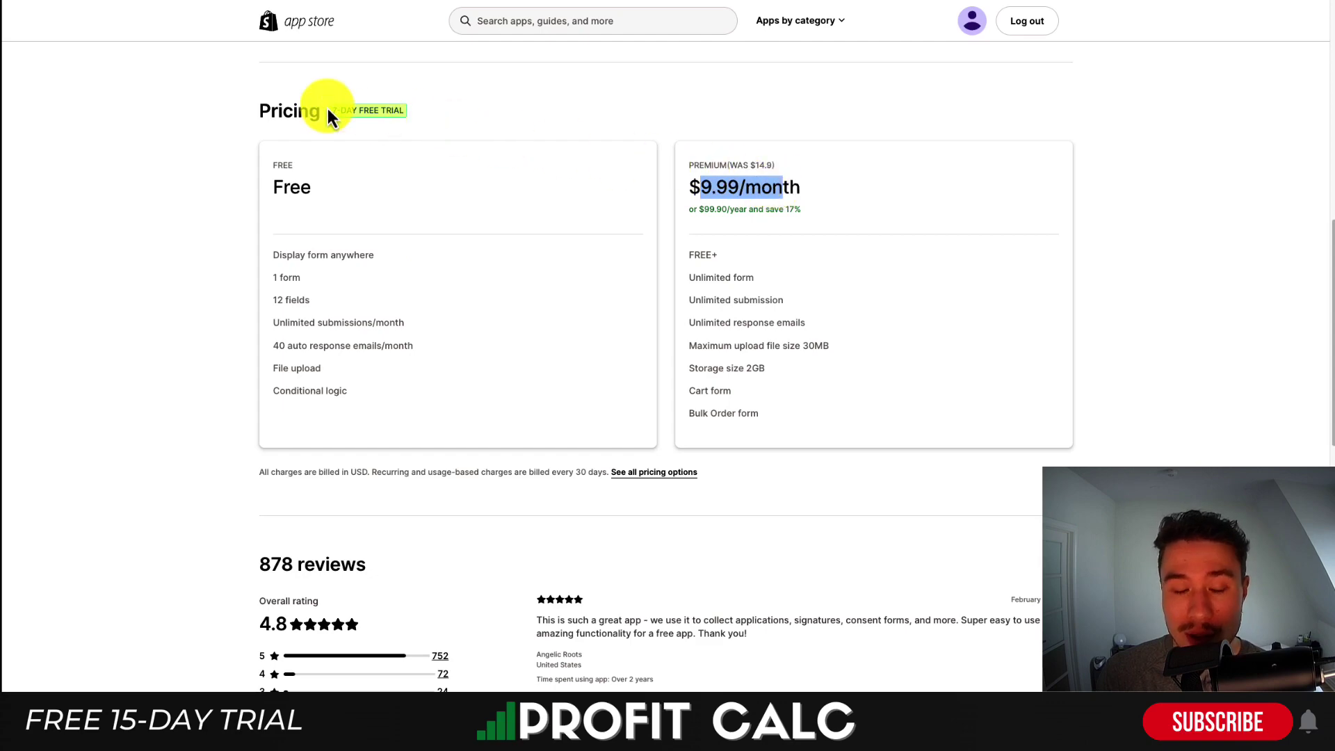
scroll(444, 260, "up", 9)
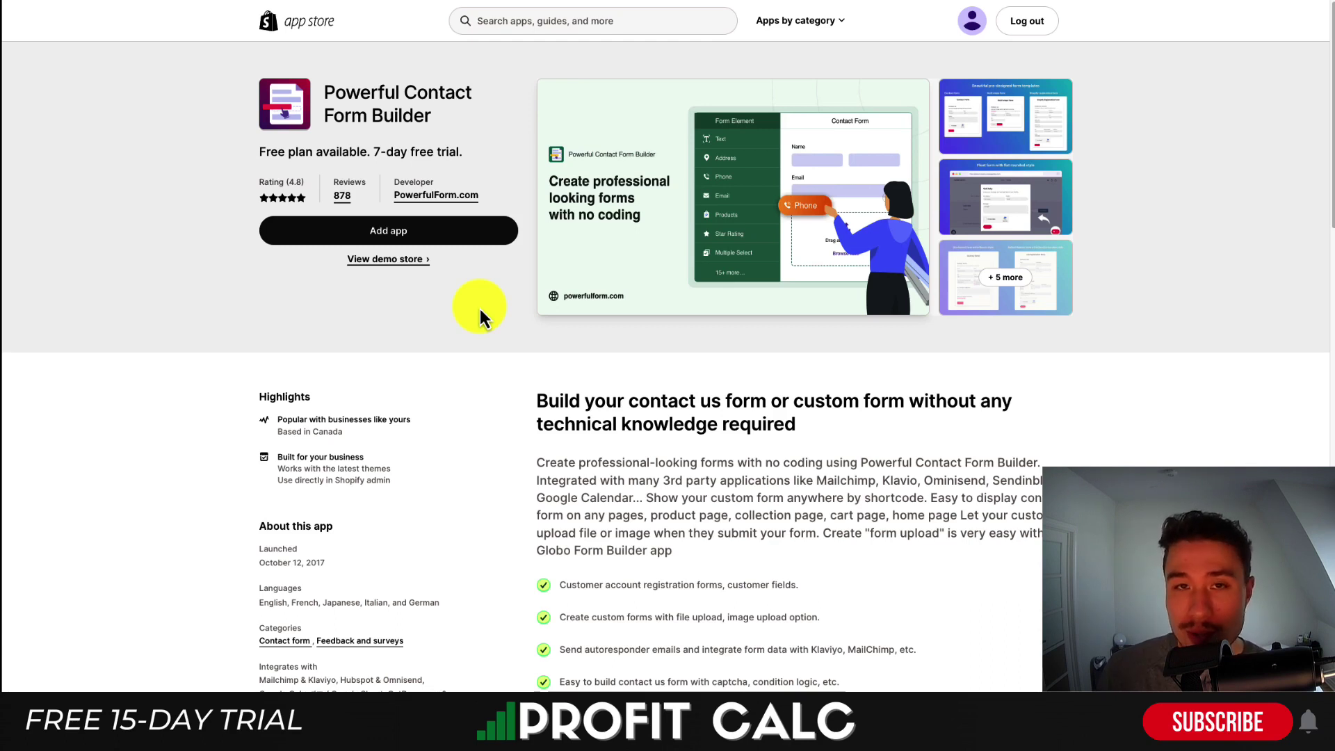
Add and install Powerful Contact Form Builder on the store, staying on the FREE plan.
left_click(416, 240)
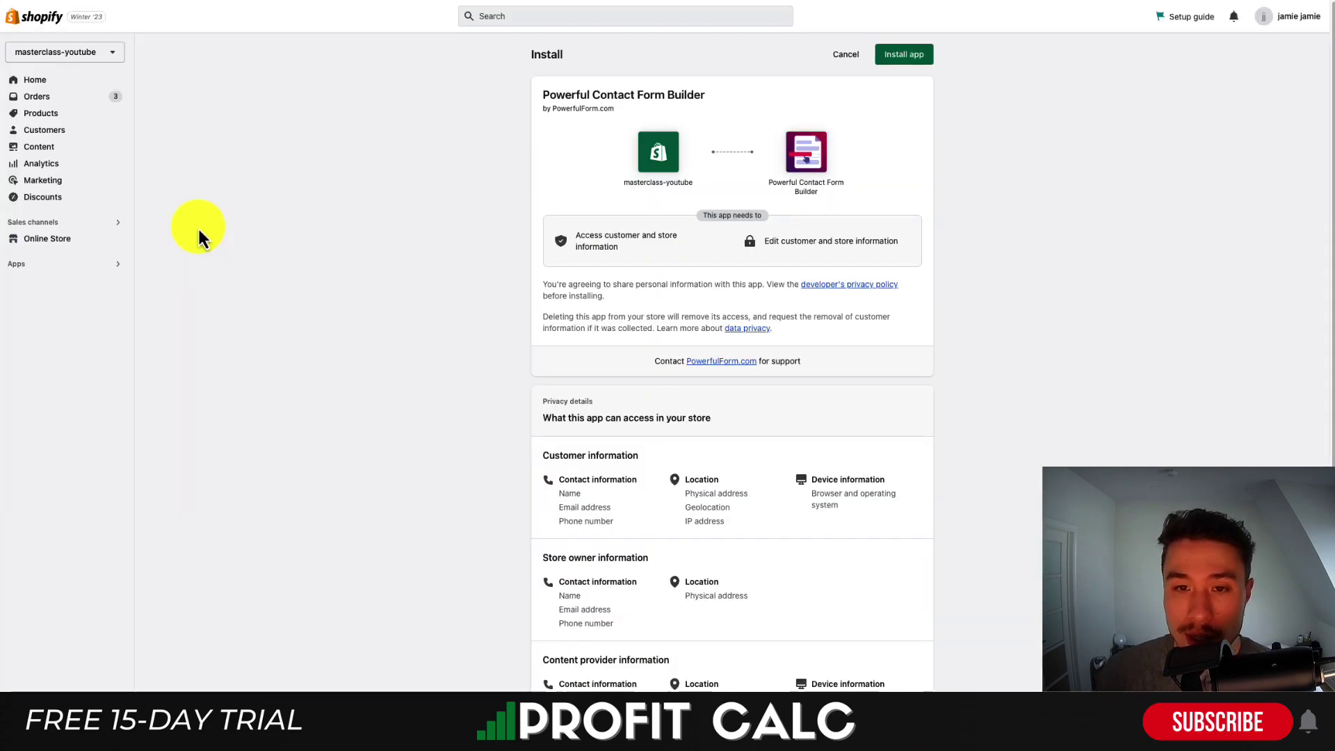
left_click(911, 61)
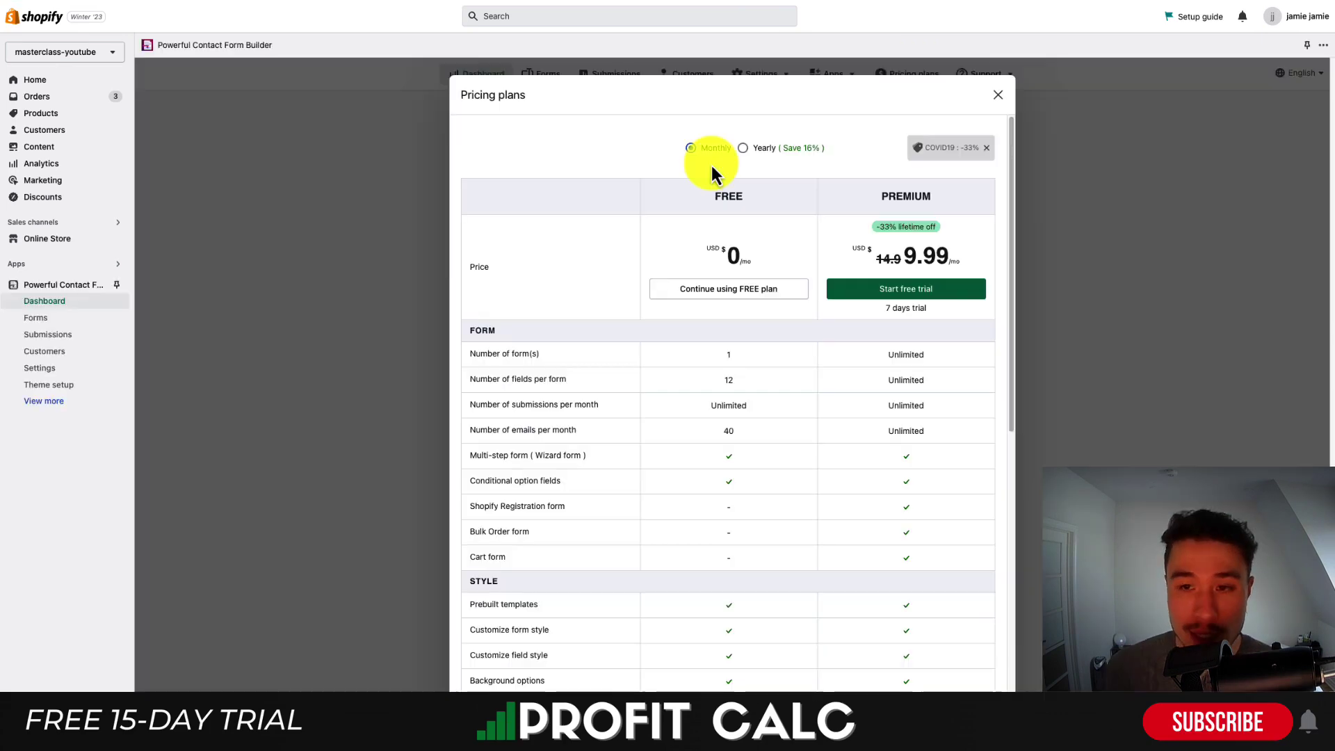
left_click(721, 295)
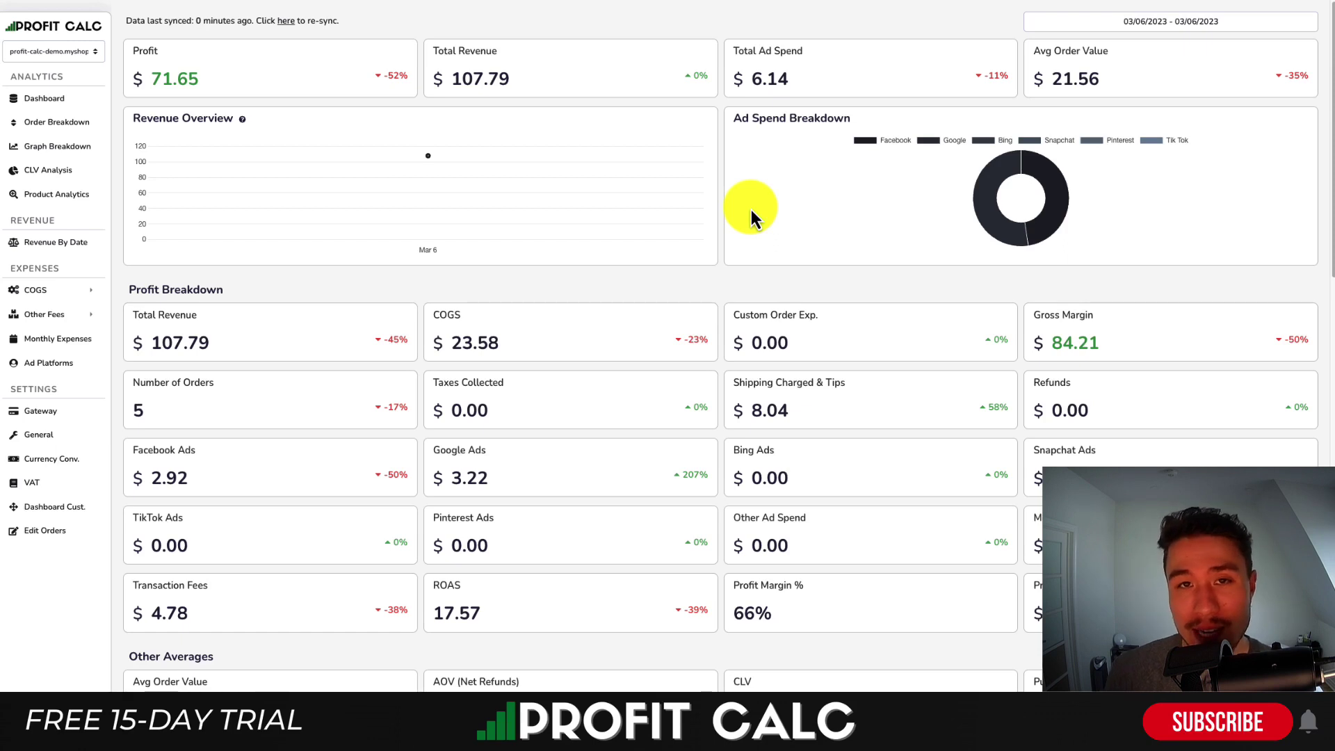
Set the Profit Calc dashboard range to Last 7 Days (02/28/2023 – 03/06/2023) and review it.
scroll(751, 210, "down", 1)
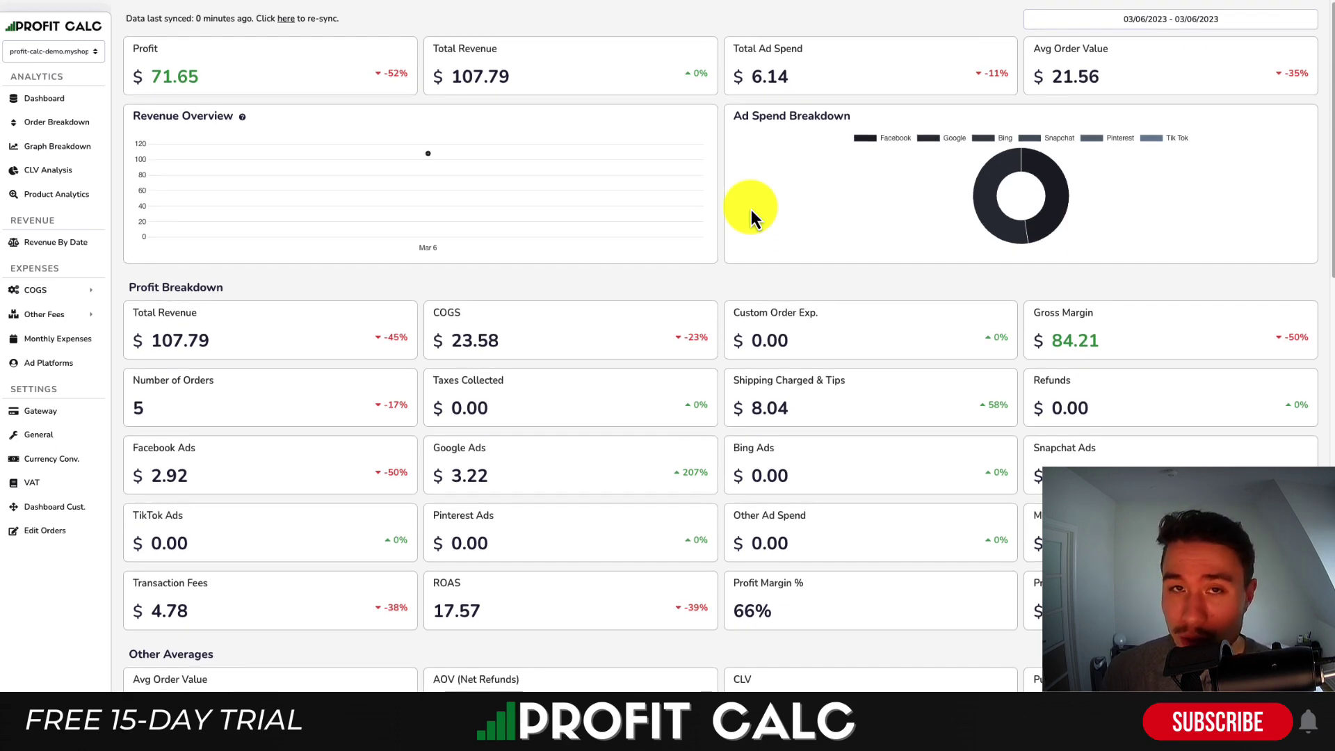
left_click(1123, 18)
left_click(1263, 83)
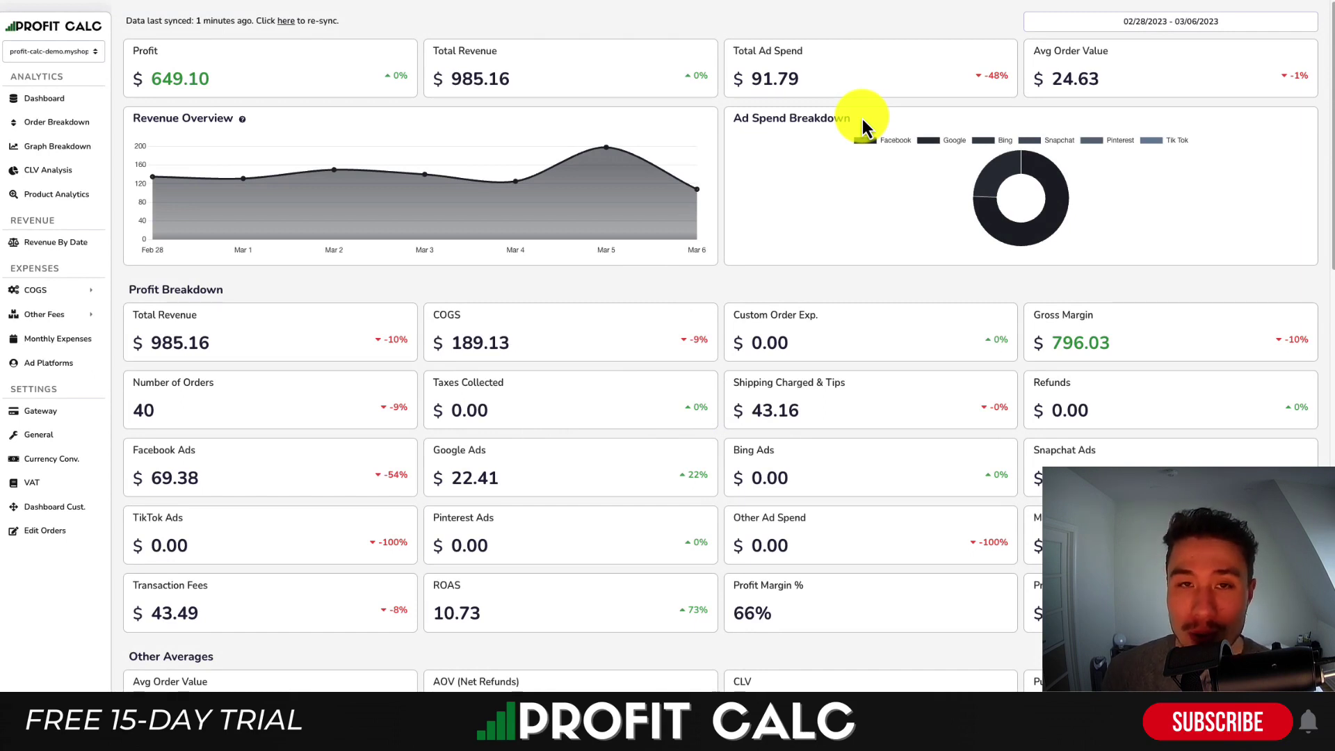
scroll(1325, 70, "down", 1)
mouse_move(1327, 69)
left_mouse_down()
mouse_move(1321, 370)
mouse_move(1325, 64)
left_mouse_up()
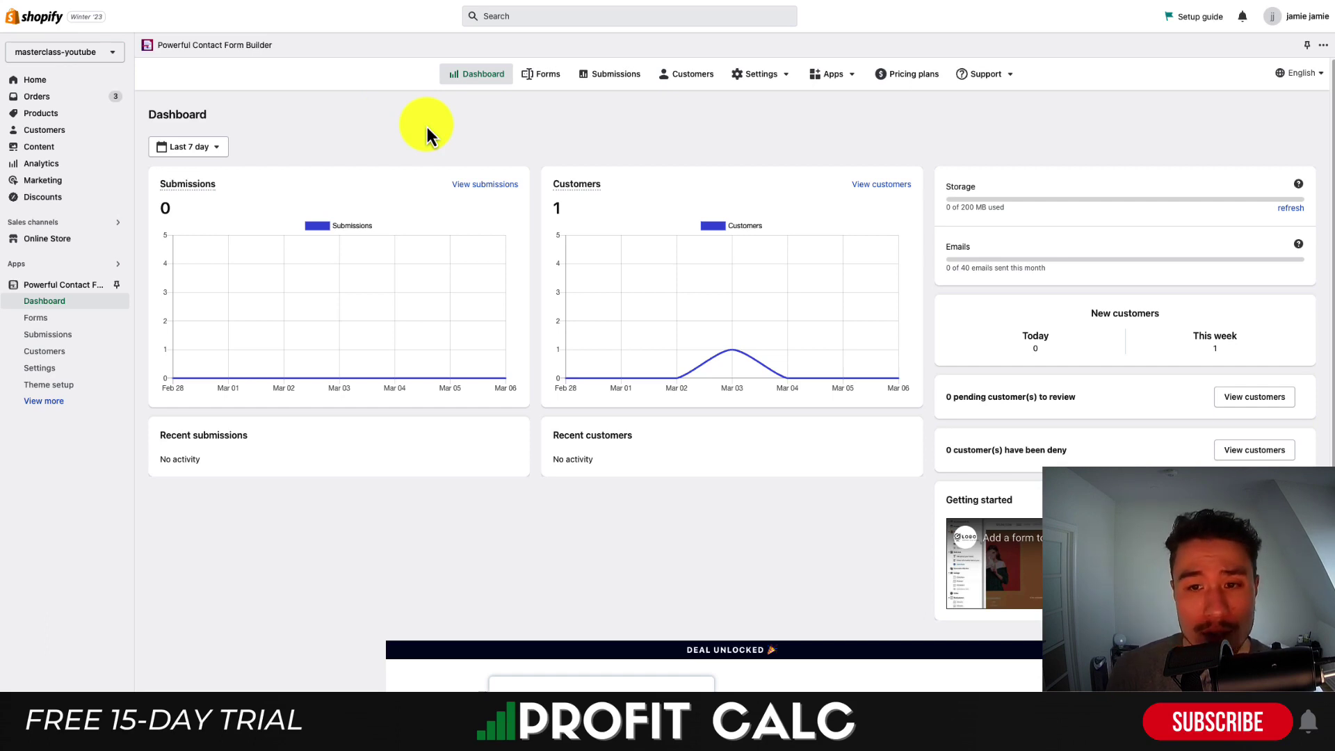
Go to the app's Forms list and choose Add new form to see the templates gallery.
left_click_drag(954, 187, 976, 189)
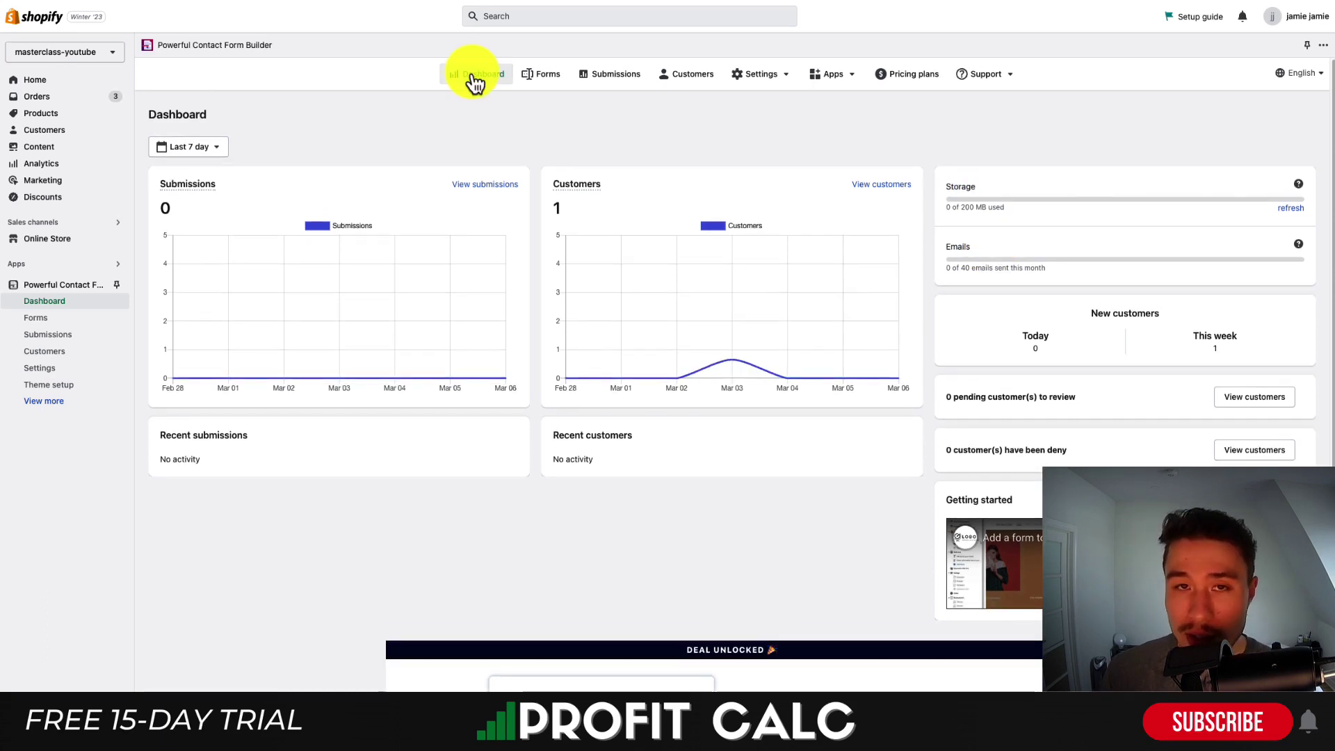
left_click(541, 85)
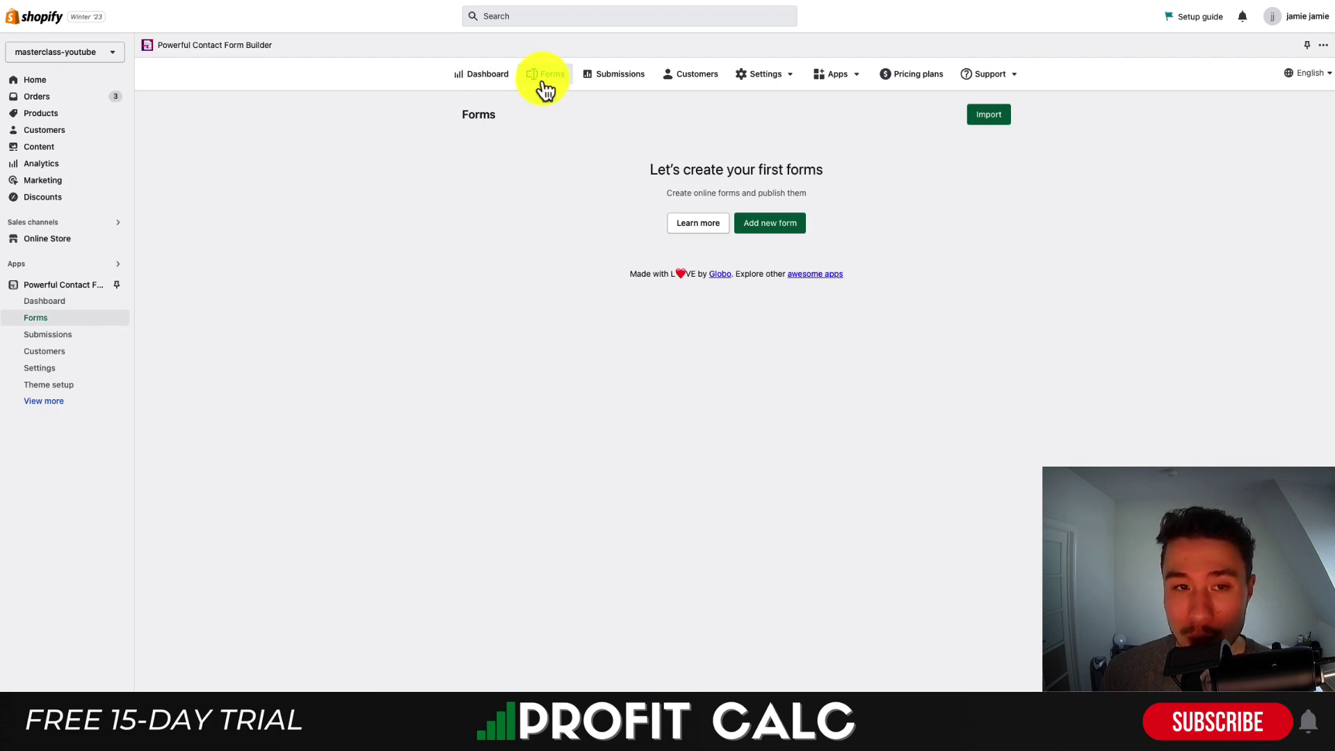
left_click(780, 233)
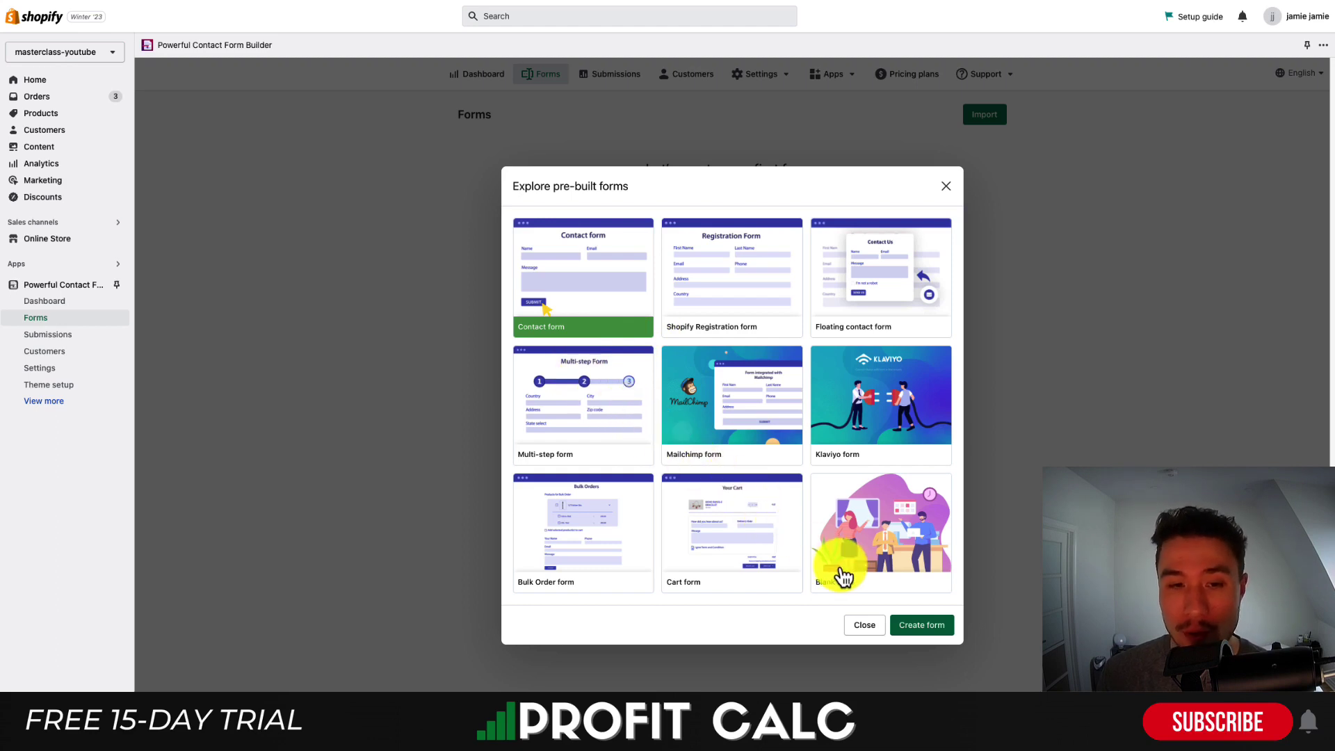
left_click(932, 626)
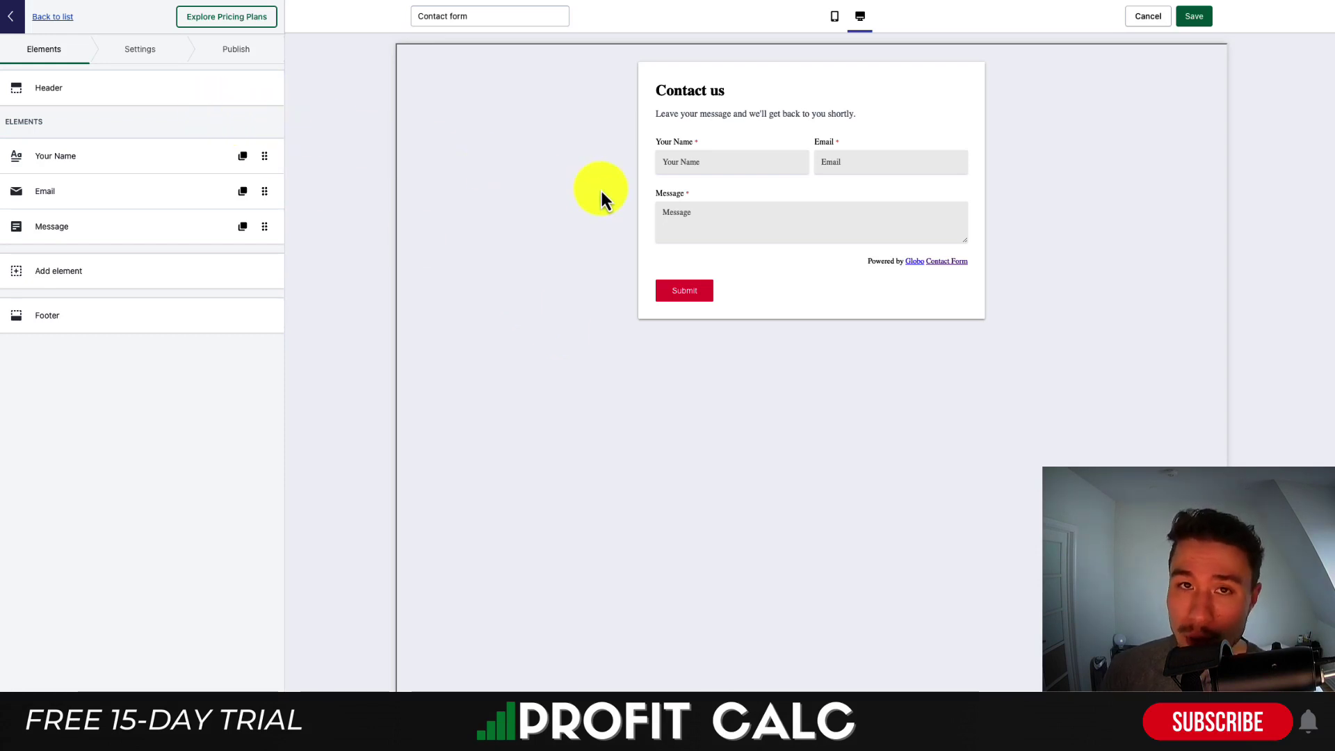
left_click(78, 90)
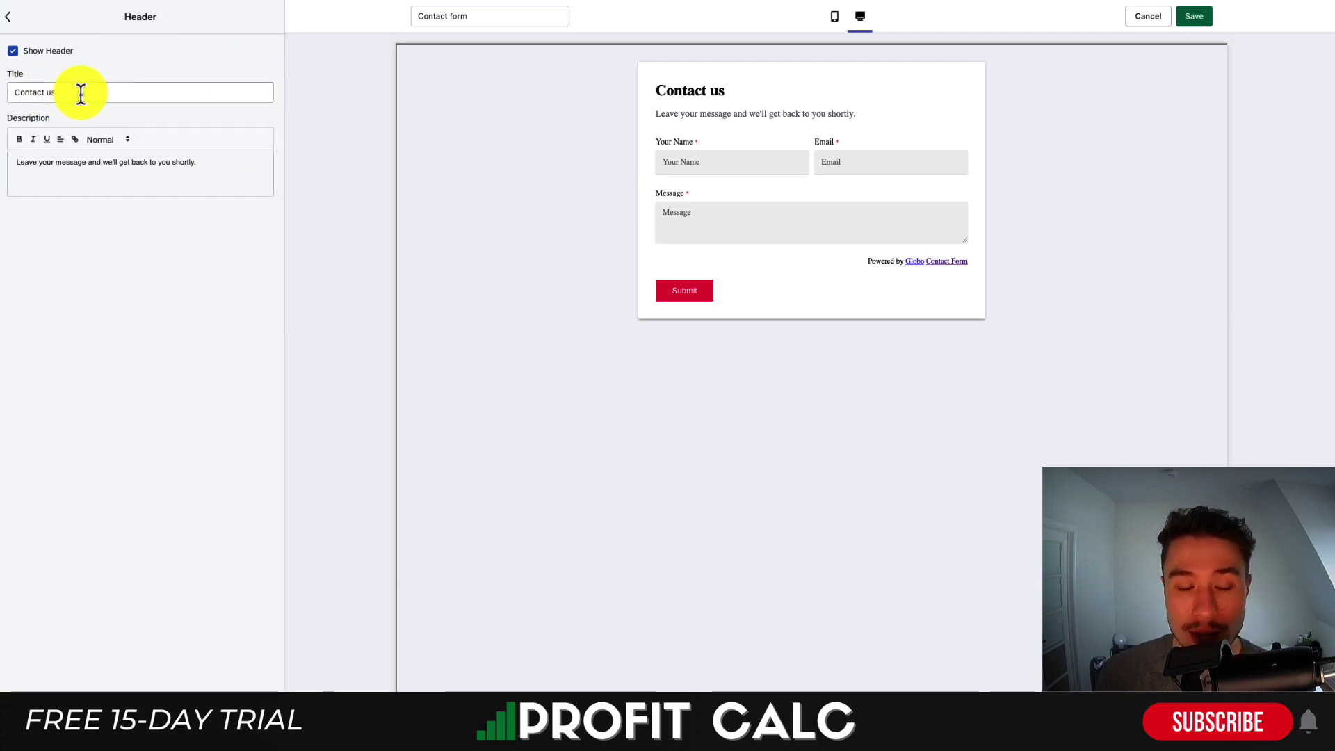
left_click(64, 92)
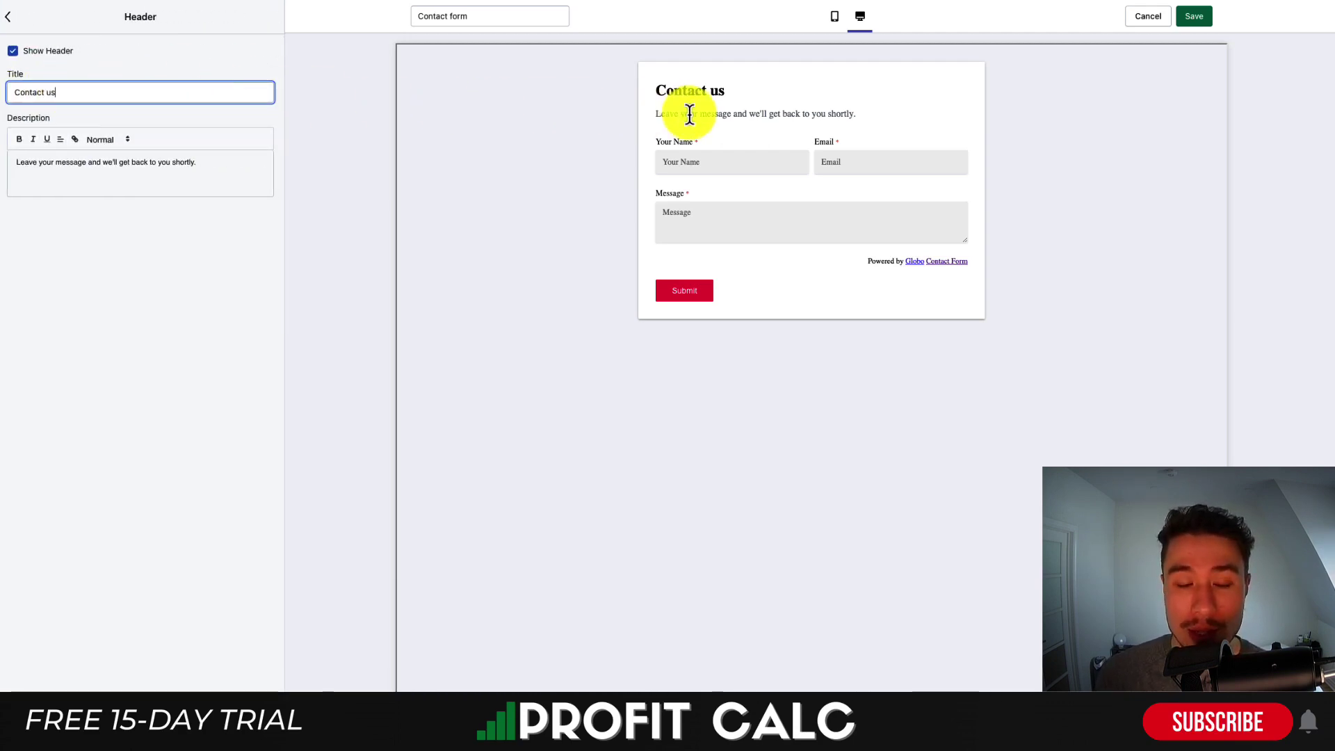
left_click_drag(690, 114, 797, 117)
left_click(9, 17)
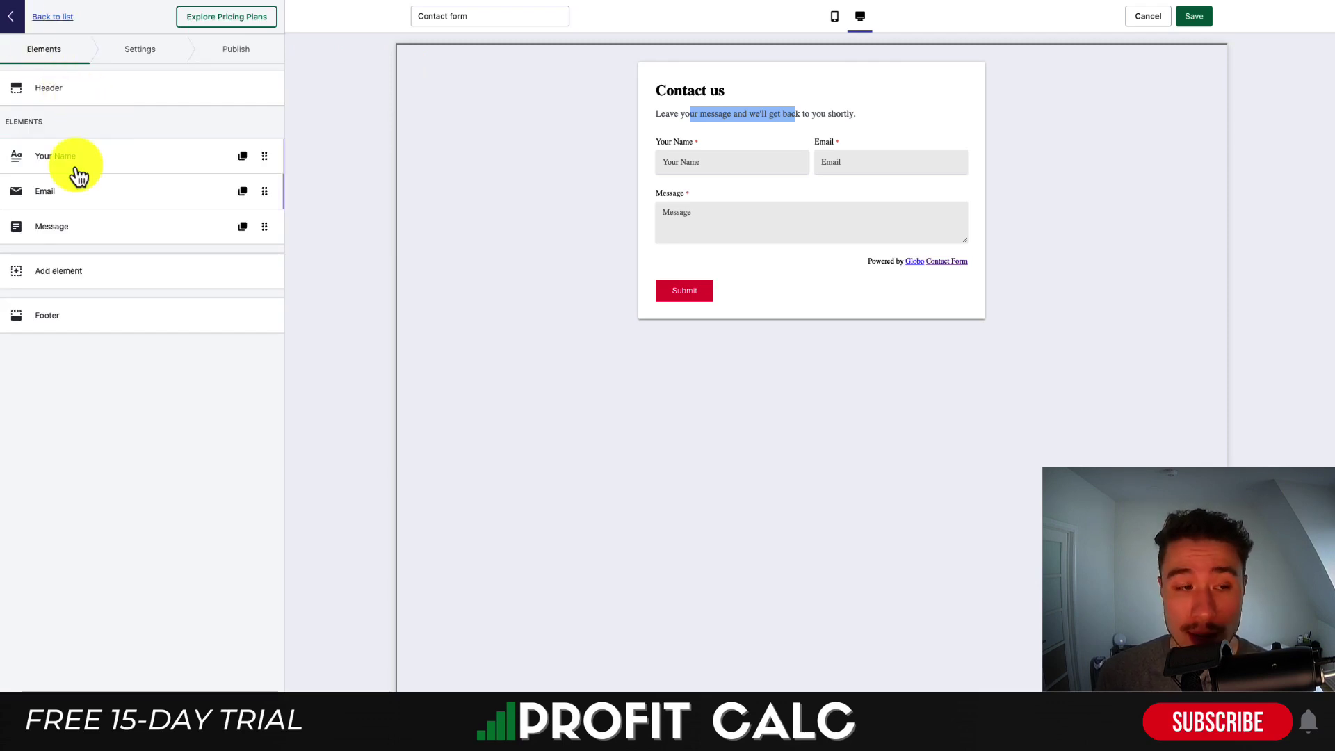
Add a Country select field below Message and check its dropdown options in the preview.
left_click(101, 263)
scroll(80, 309, "down", 5)
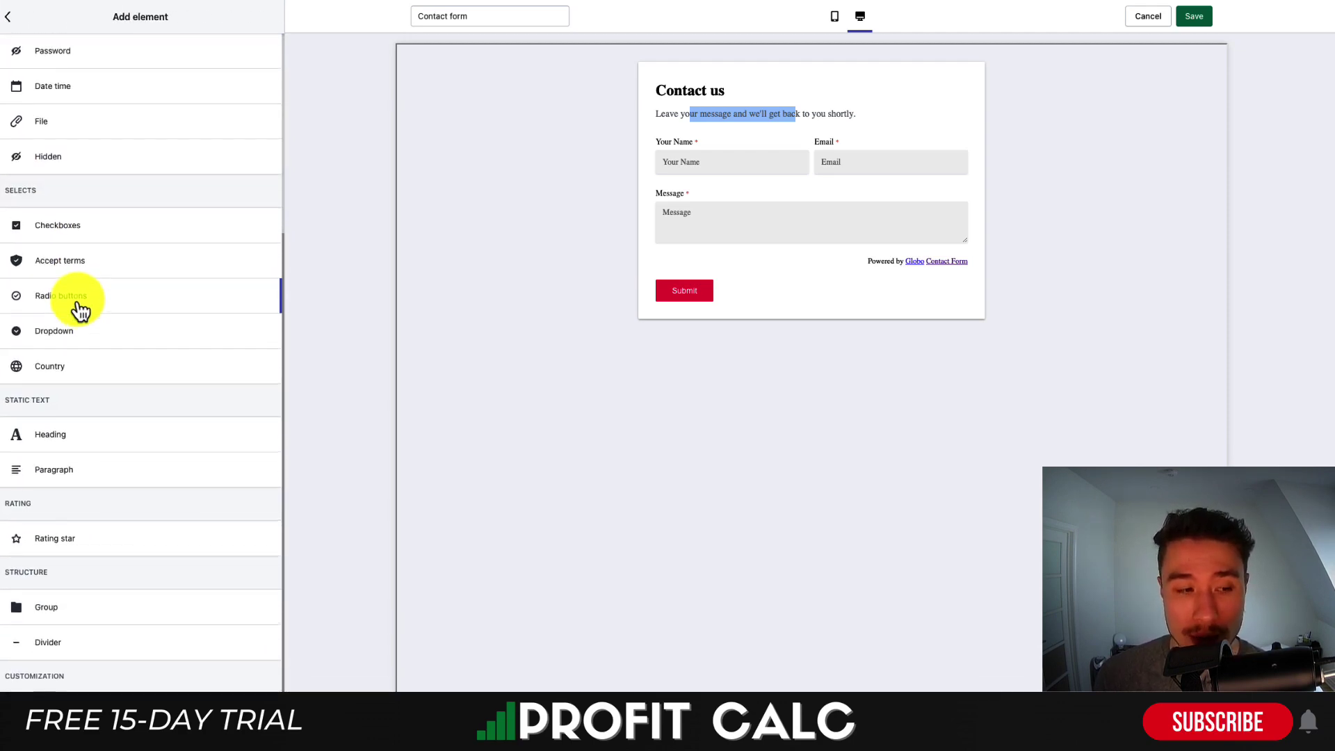
scroll(78, 308, "up", 5)
scroll(52, 223, "down", 1)
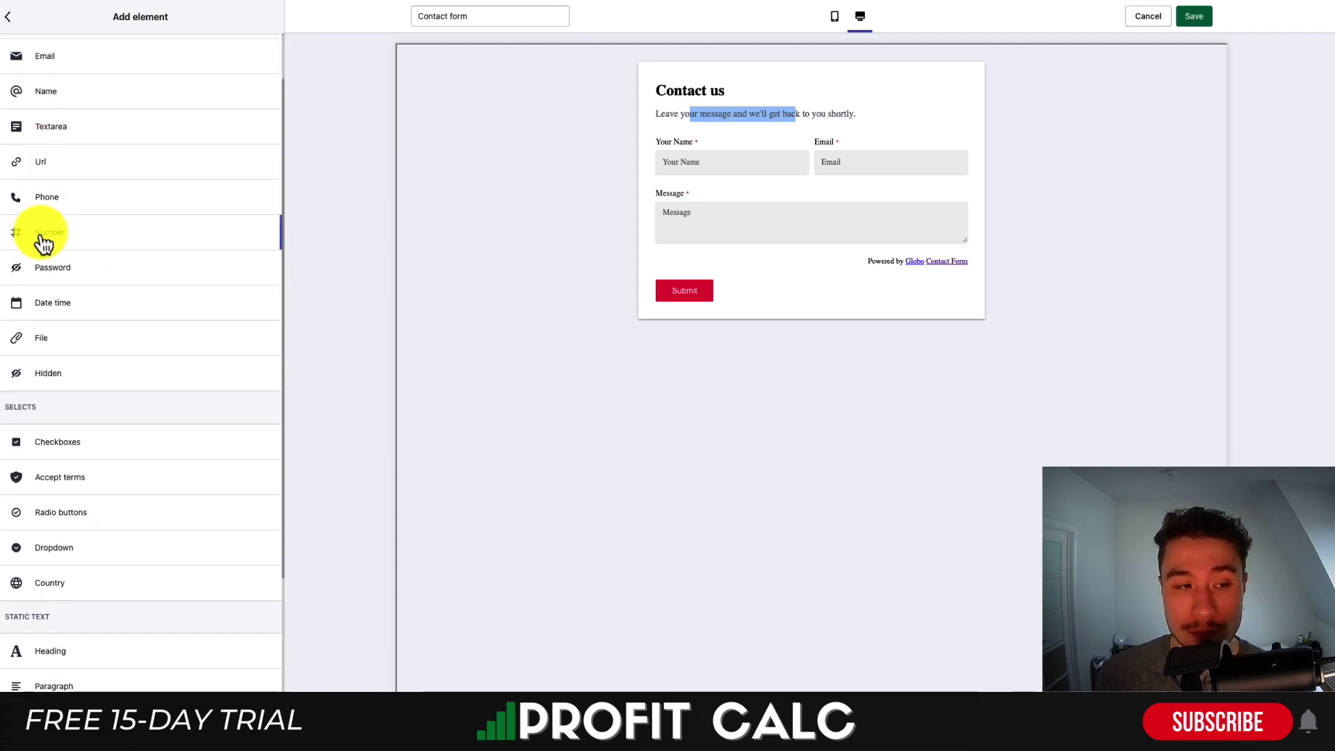
scroll(82, 283, "down", 1)
scroll(82, 284, "down", 3)
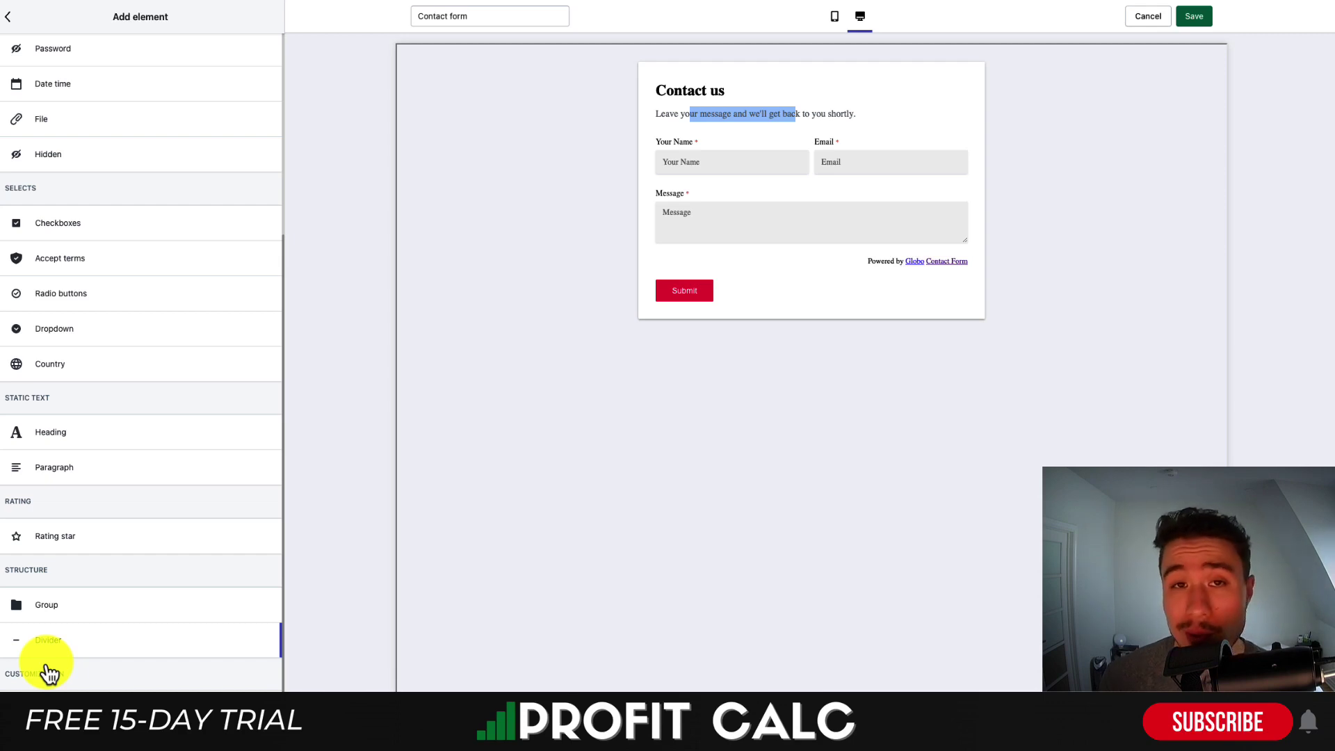
left_click(56, 364)
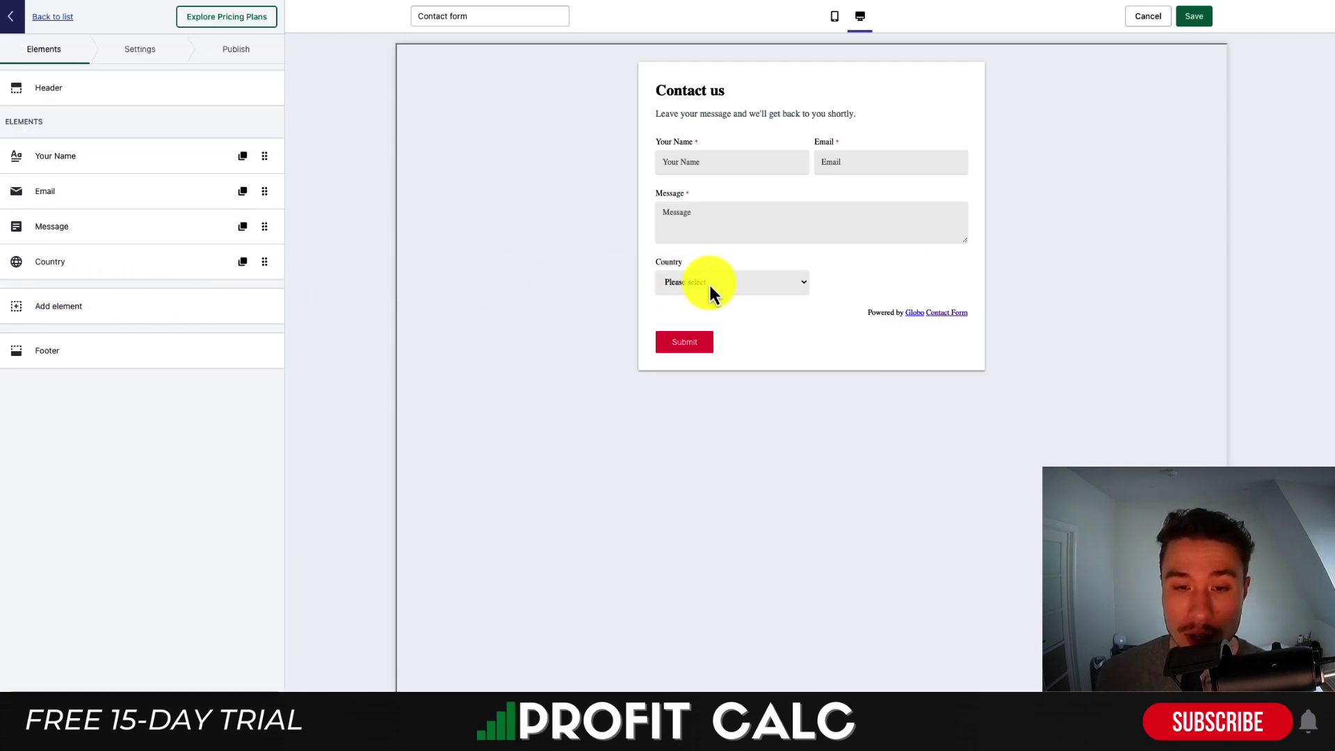
left_click(710, 283)
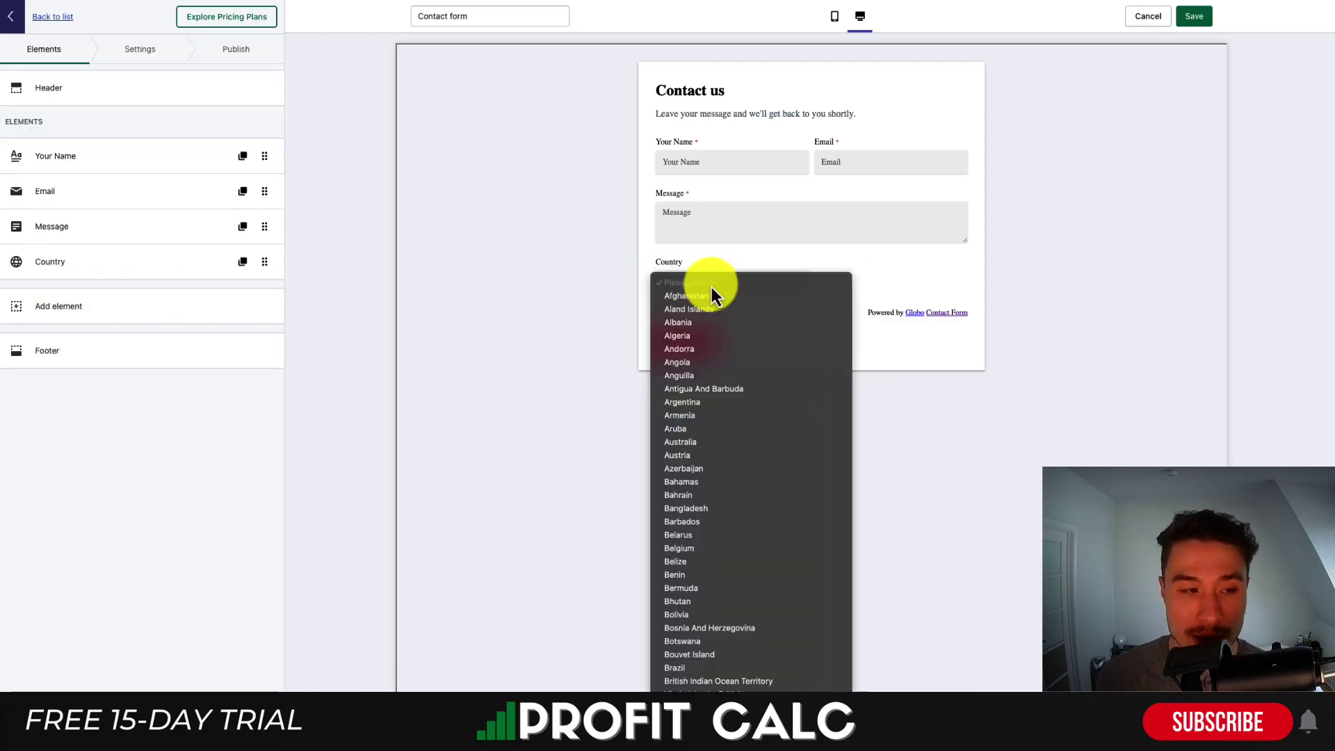
left_click(32, 351)
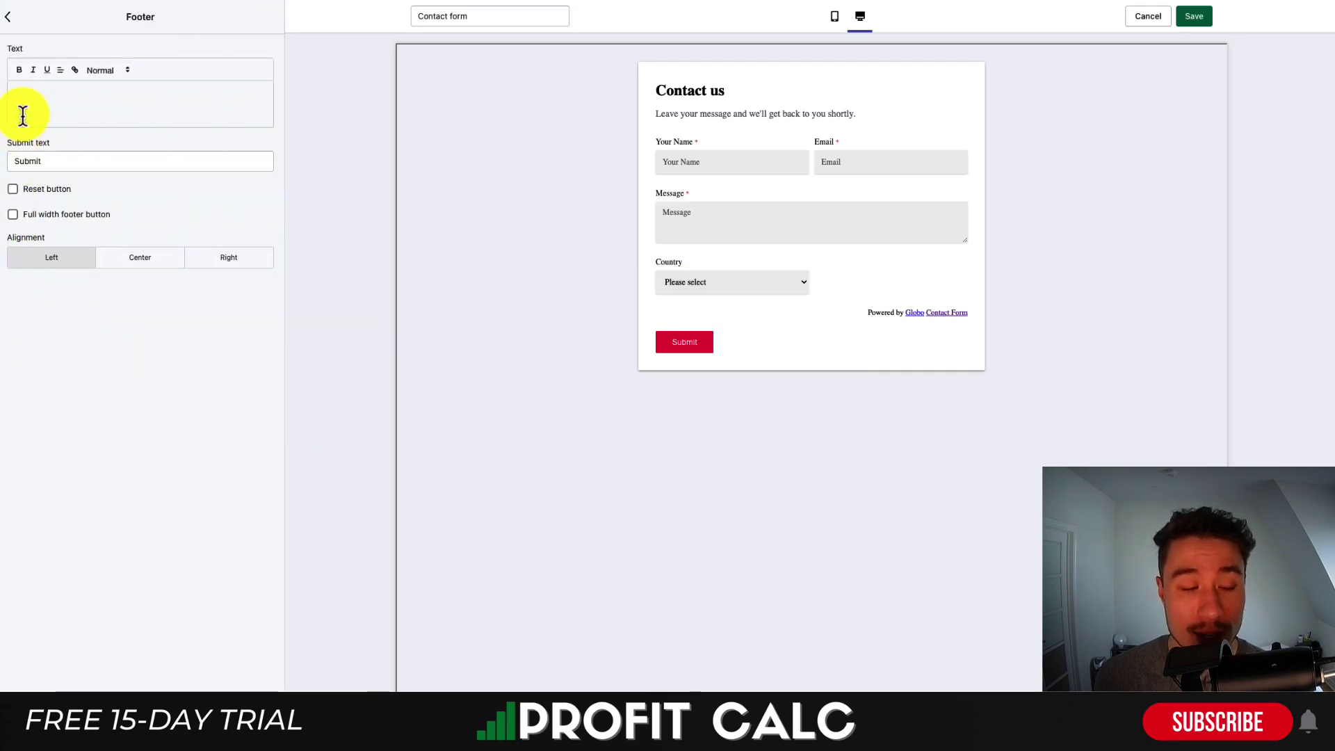
In Footer settings, set Submit text to 'Submit Contact Form' and enable Full width footer button.
left_click(101, 159)
type("Contact Form")
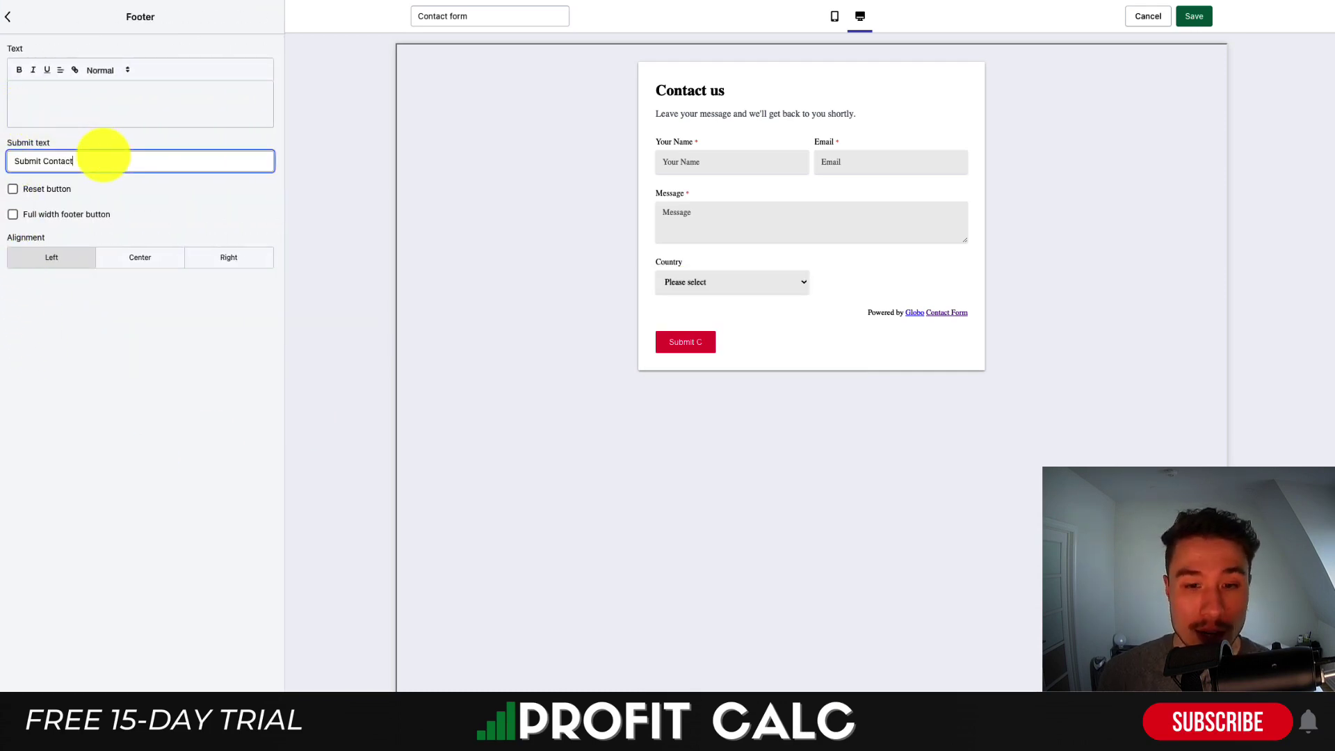
left_click(120, 424)
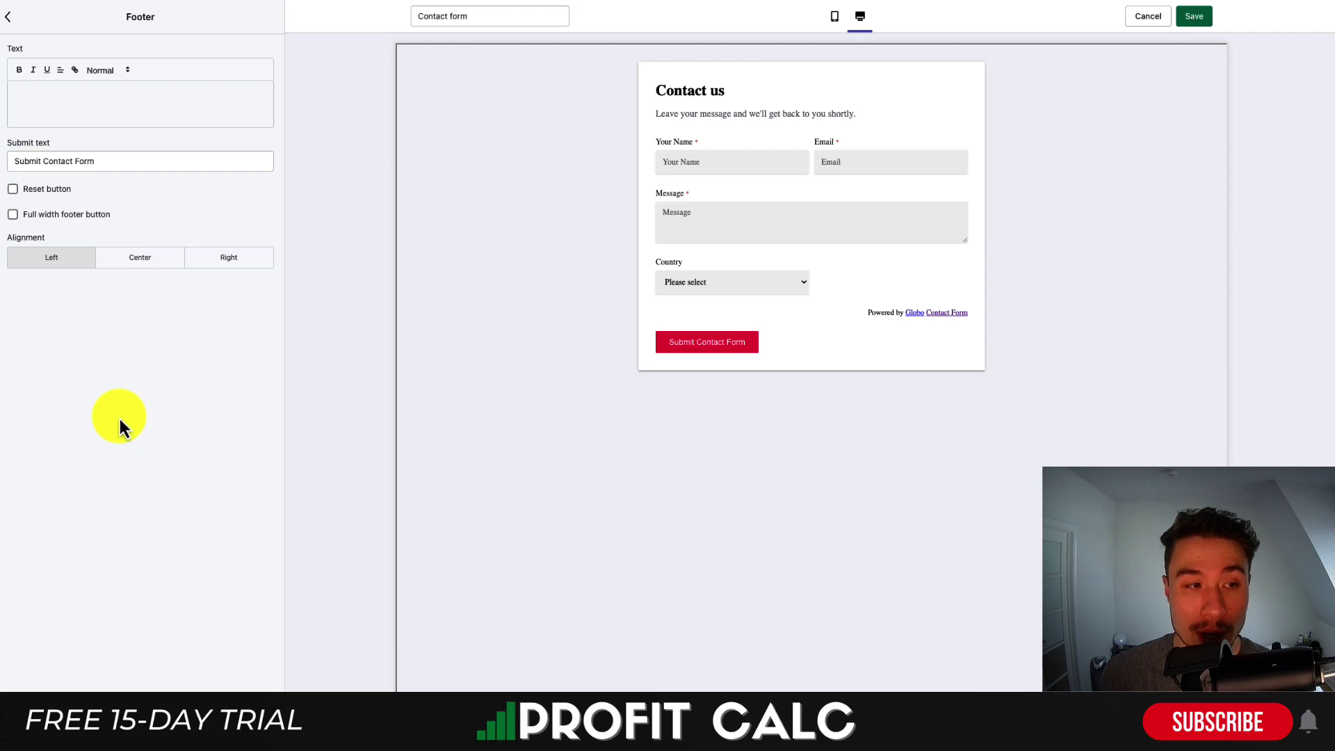
left_click(32, 217)
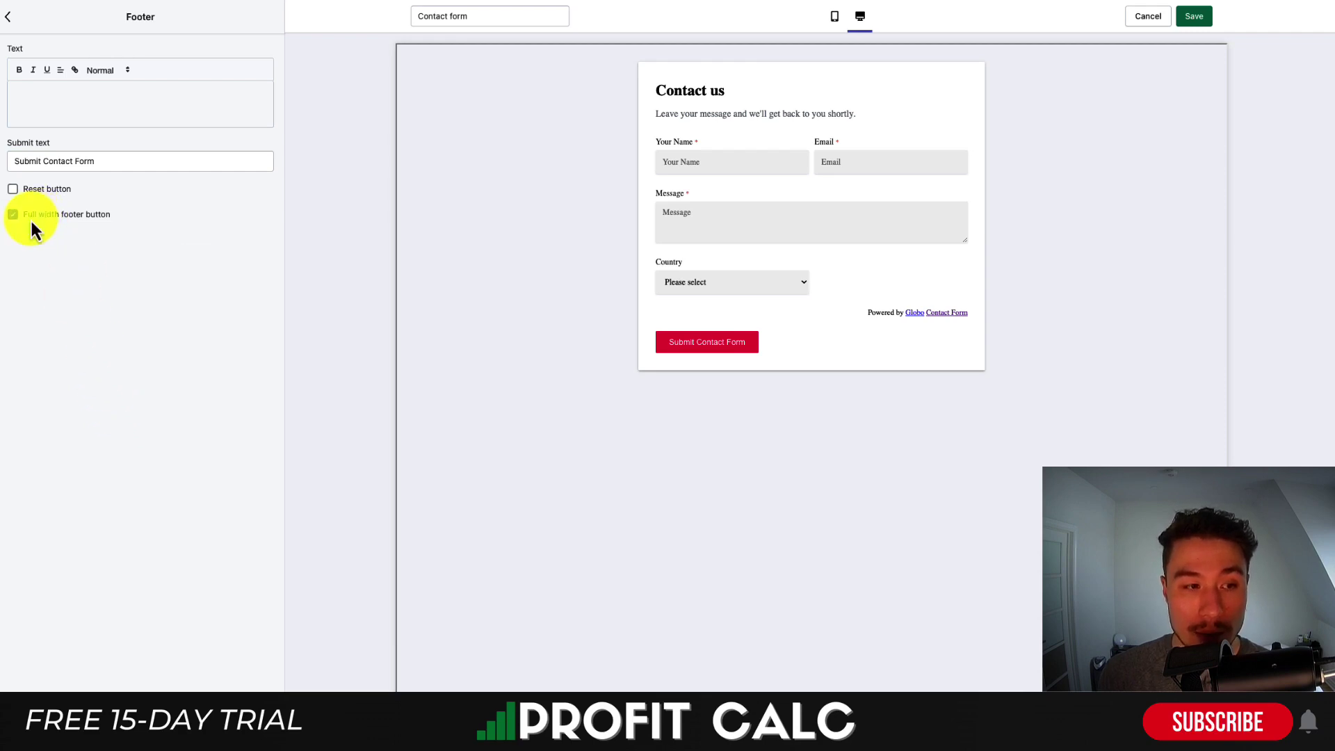
left_click(8, 16)
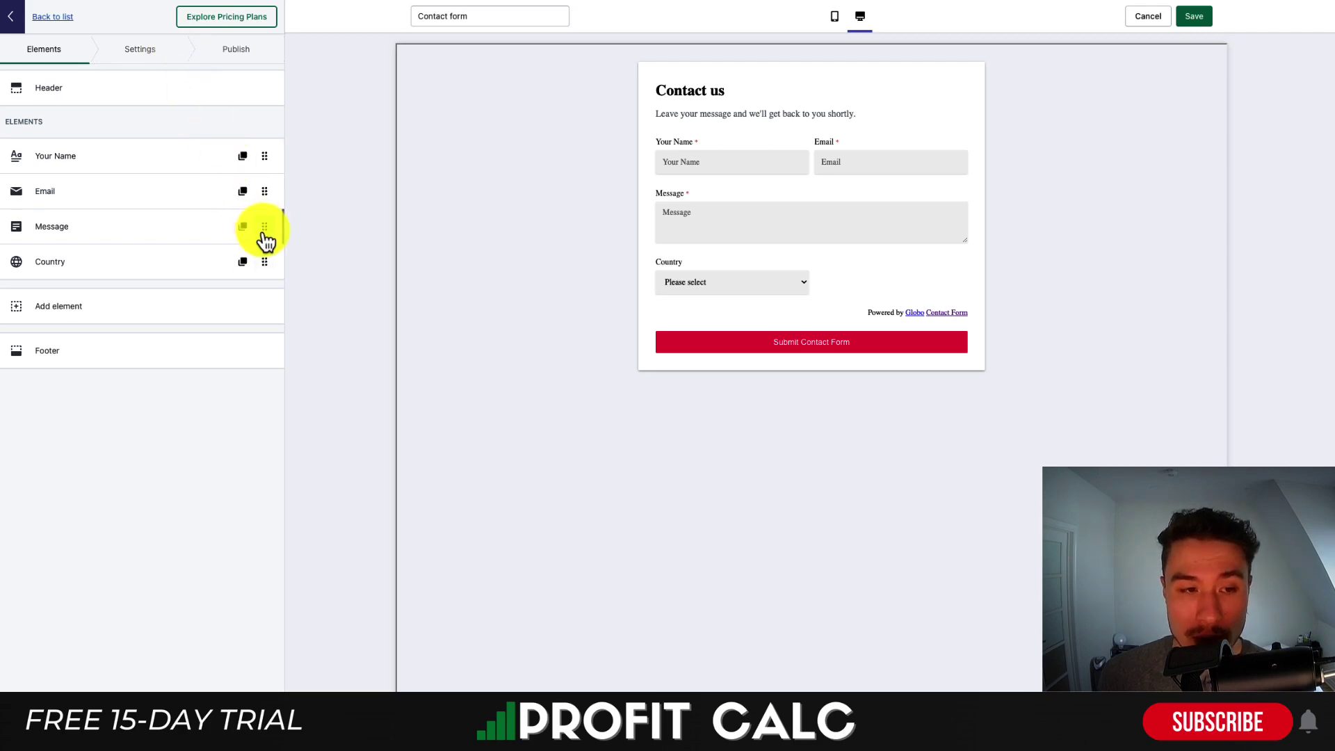
Move the Message field above Email, then view the form's Mail settings.
mouse_move(265, 230)
left_mouse_down()
mouse_move(265, 202)
mouse_move(264, 219)
left_mouse_up()
left_click(143, 50)
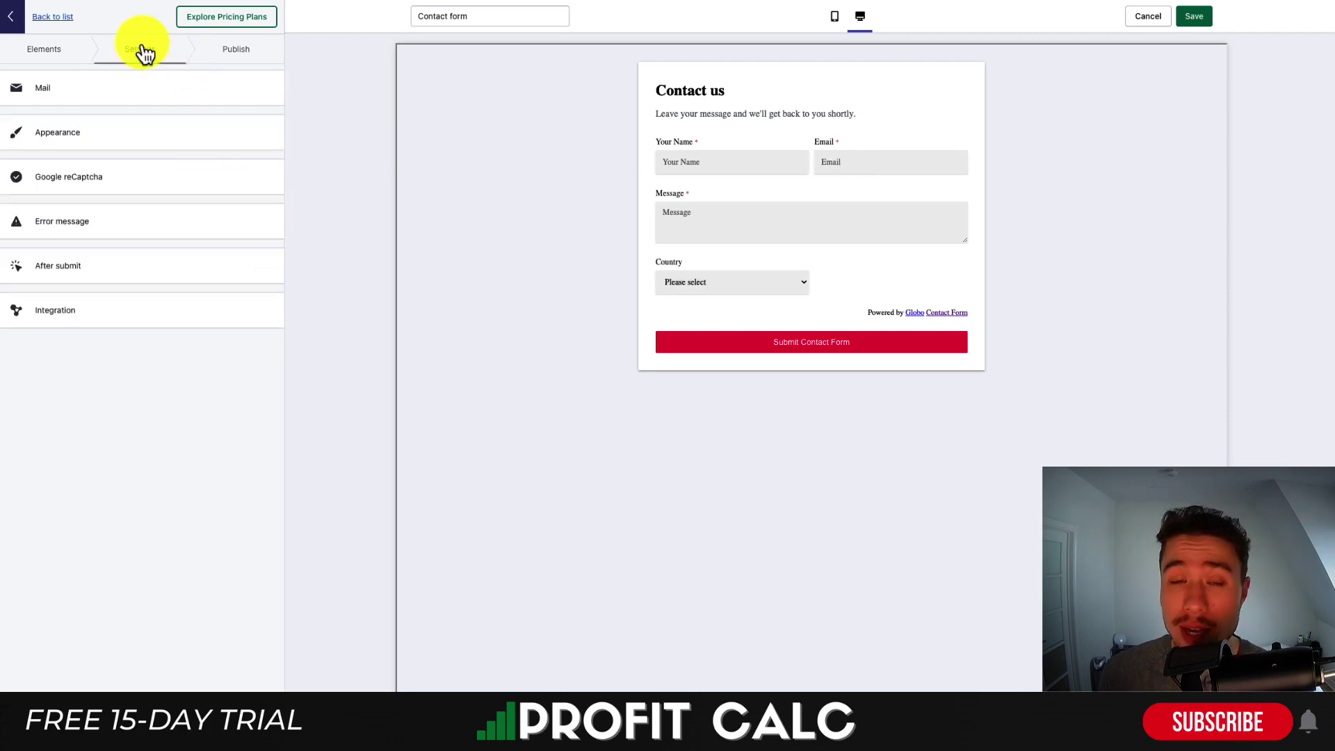
left_click(38, 92)
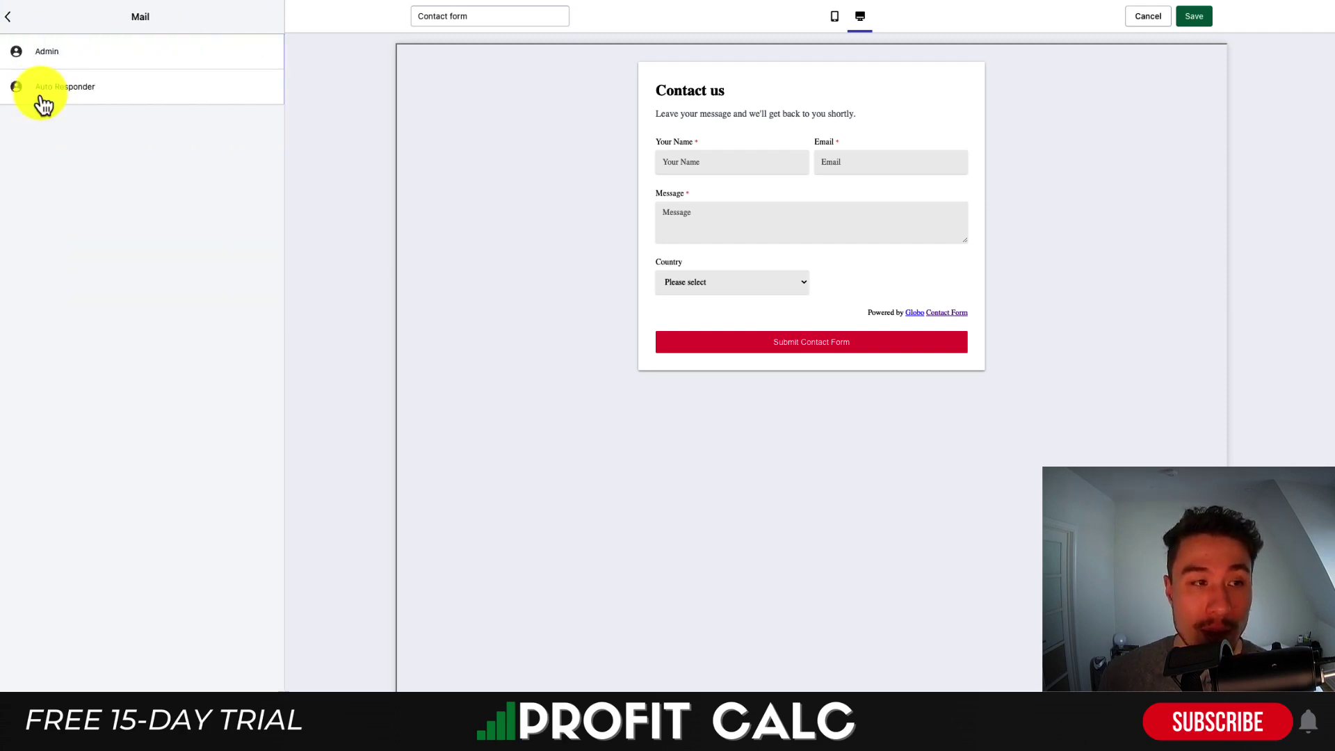
Set the Appearance main colour to bright green 86D42B.
left_click(9, 17)
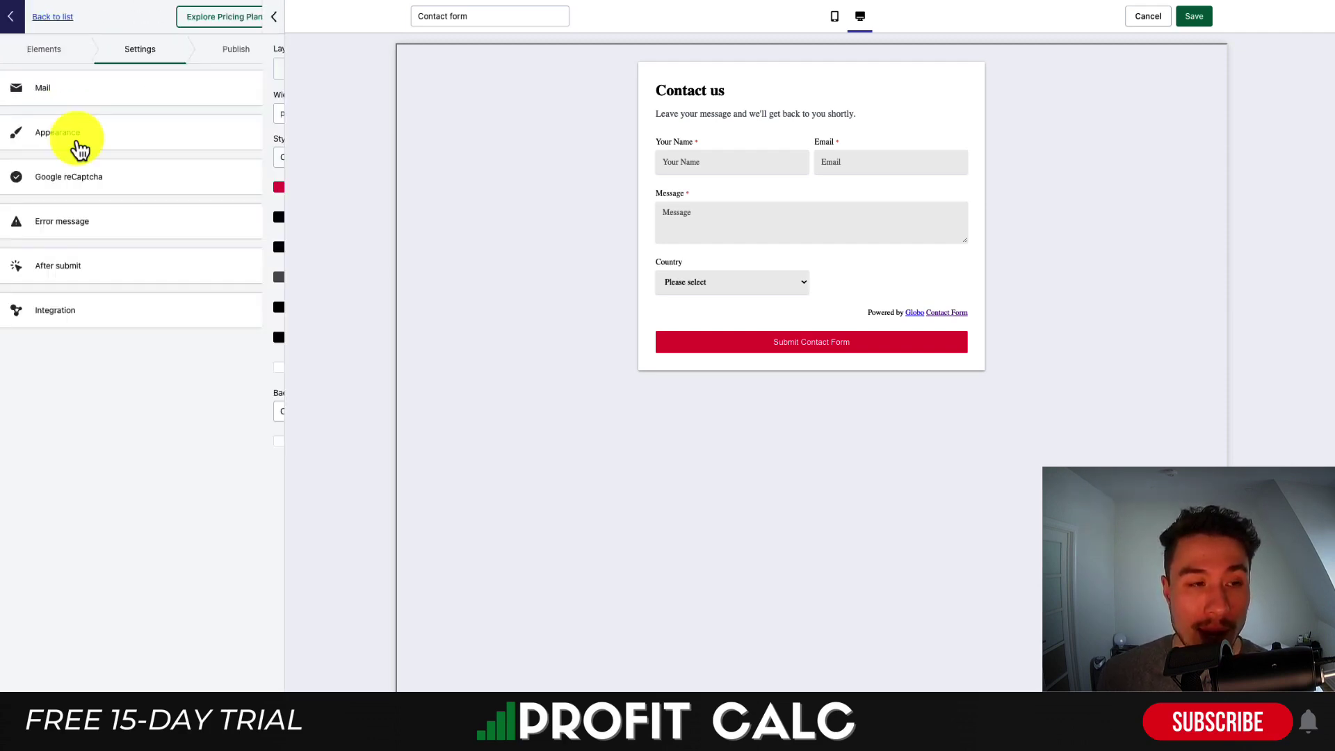
left_click(68, 139)
left_click(18, 186)
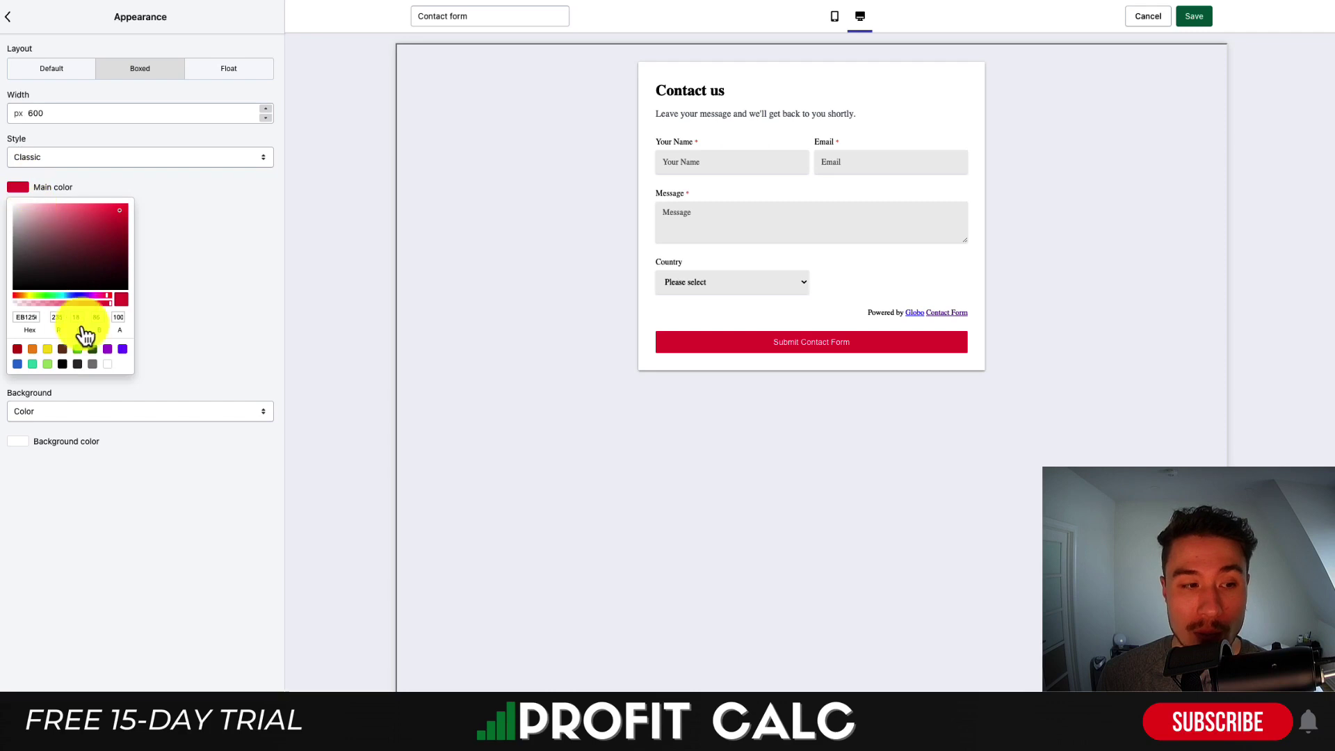
left_click(92, 350)
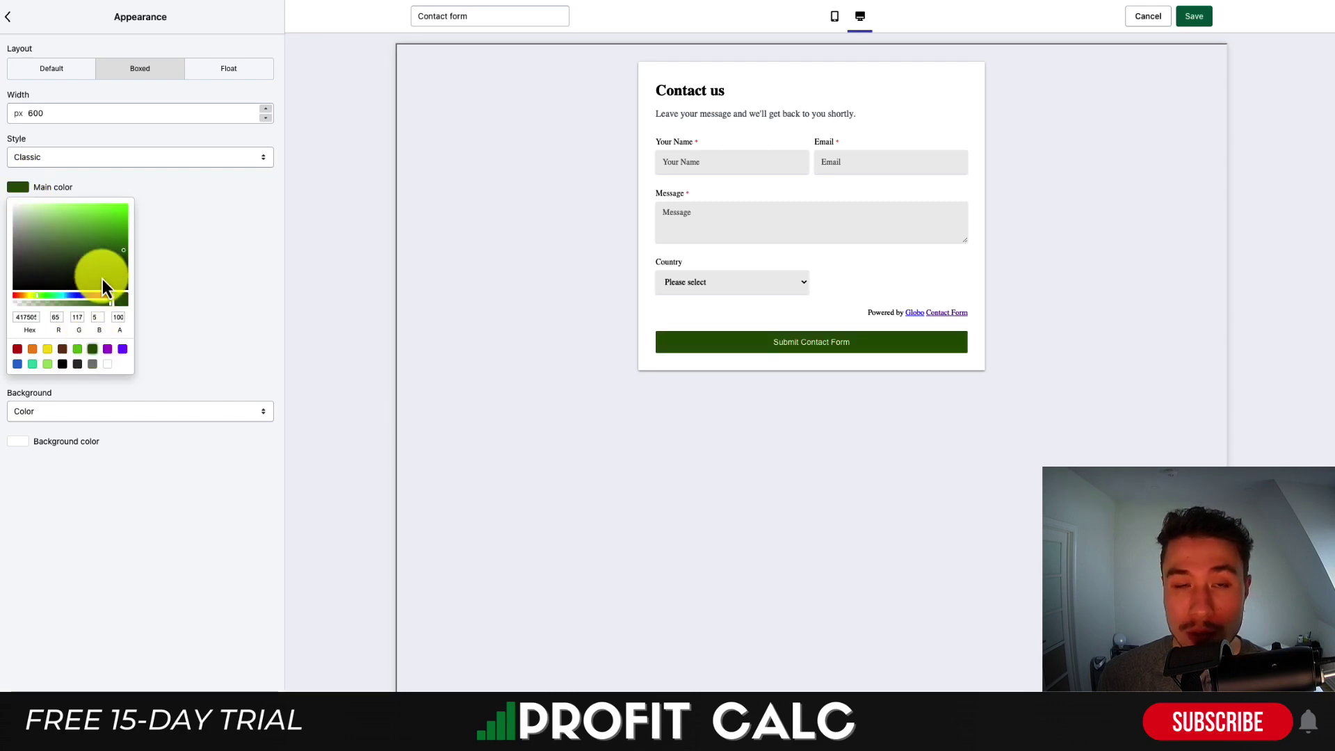
left_click_drag(102, 278, 105, 219)
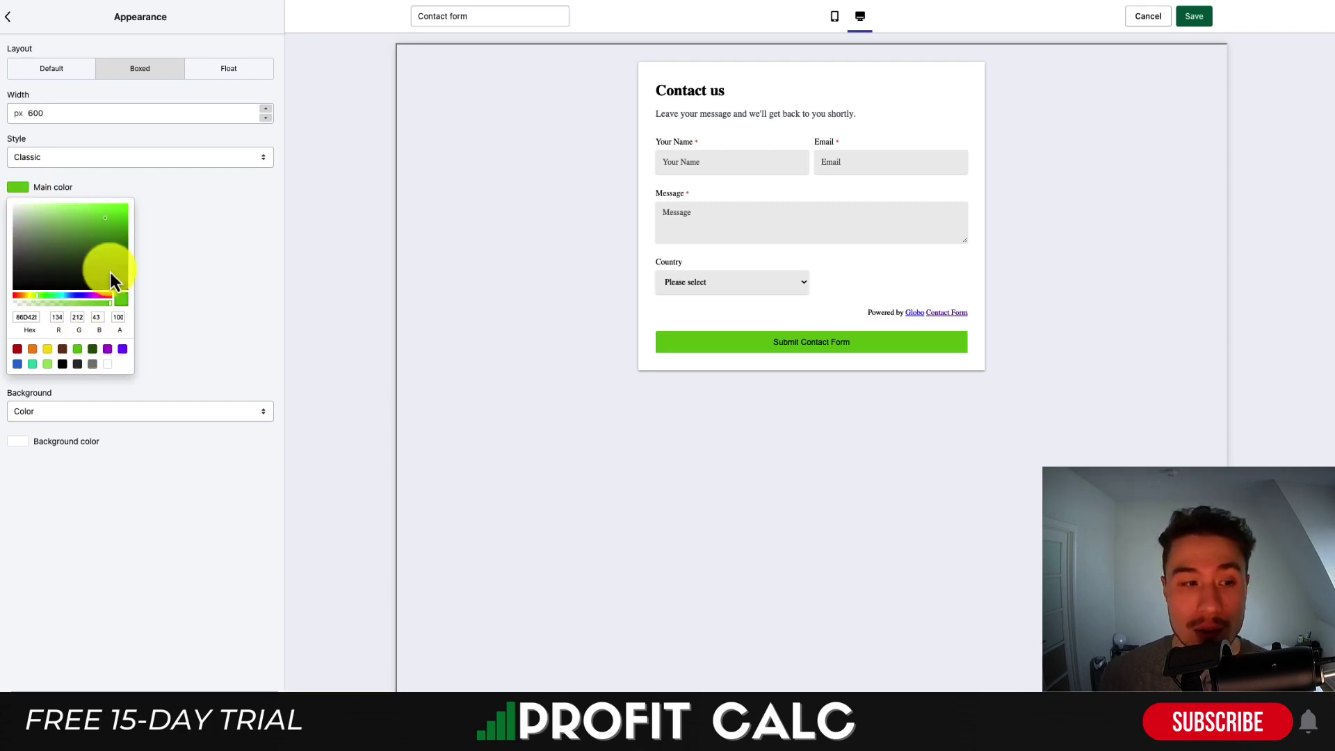
left_click(132, 531)
left_click(24, 41)
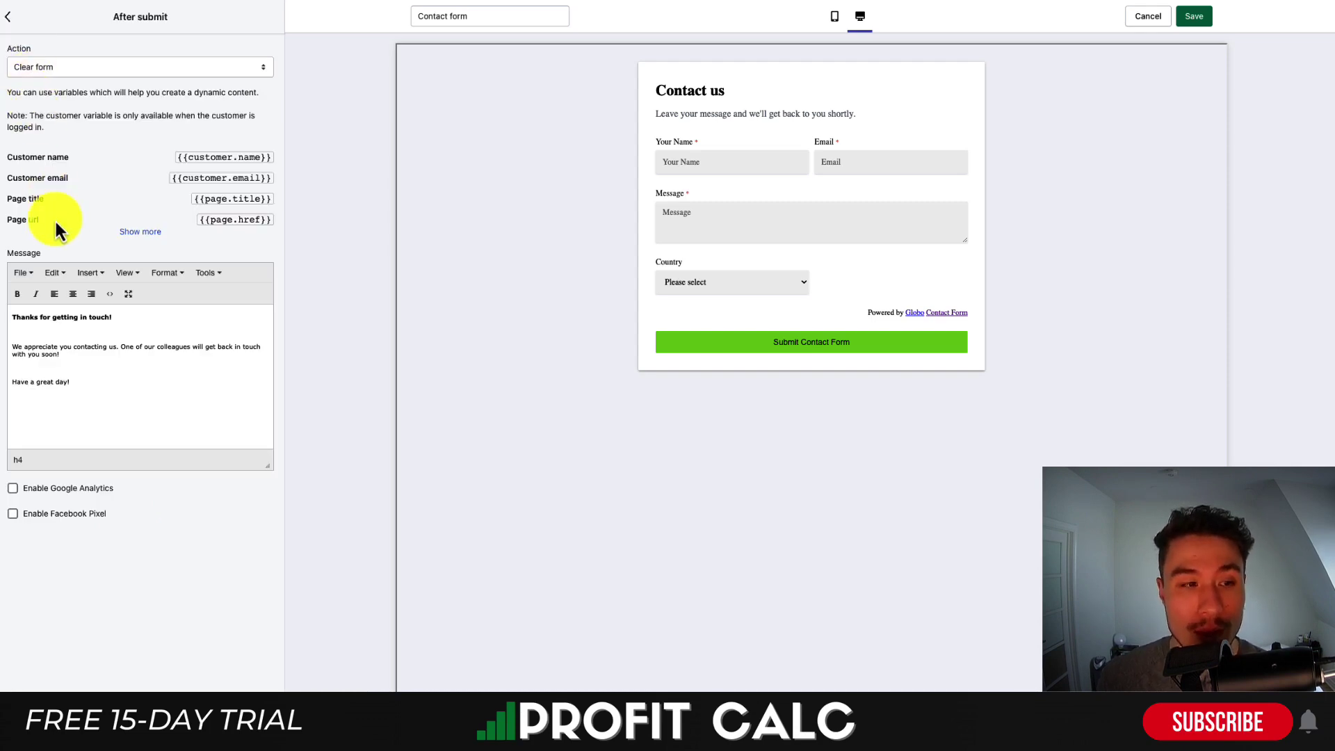
Review the after-submit thank-you message, then view the Integration settings list.
left_click_drag(75, 329, 95, 432)
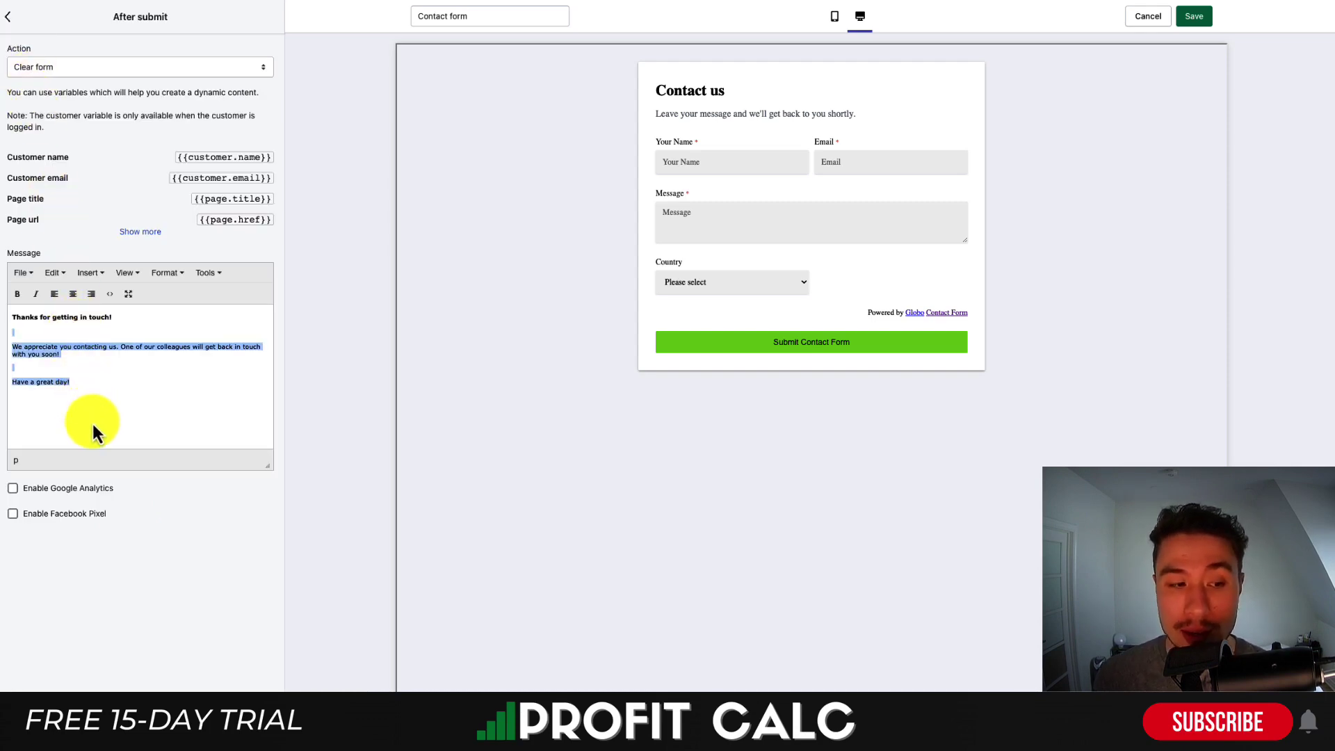
left_click(15, 23)
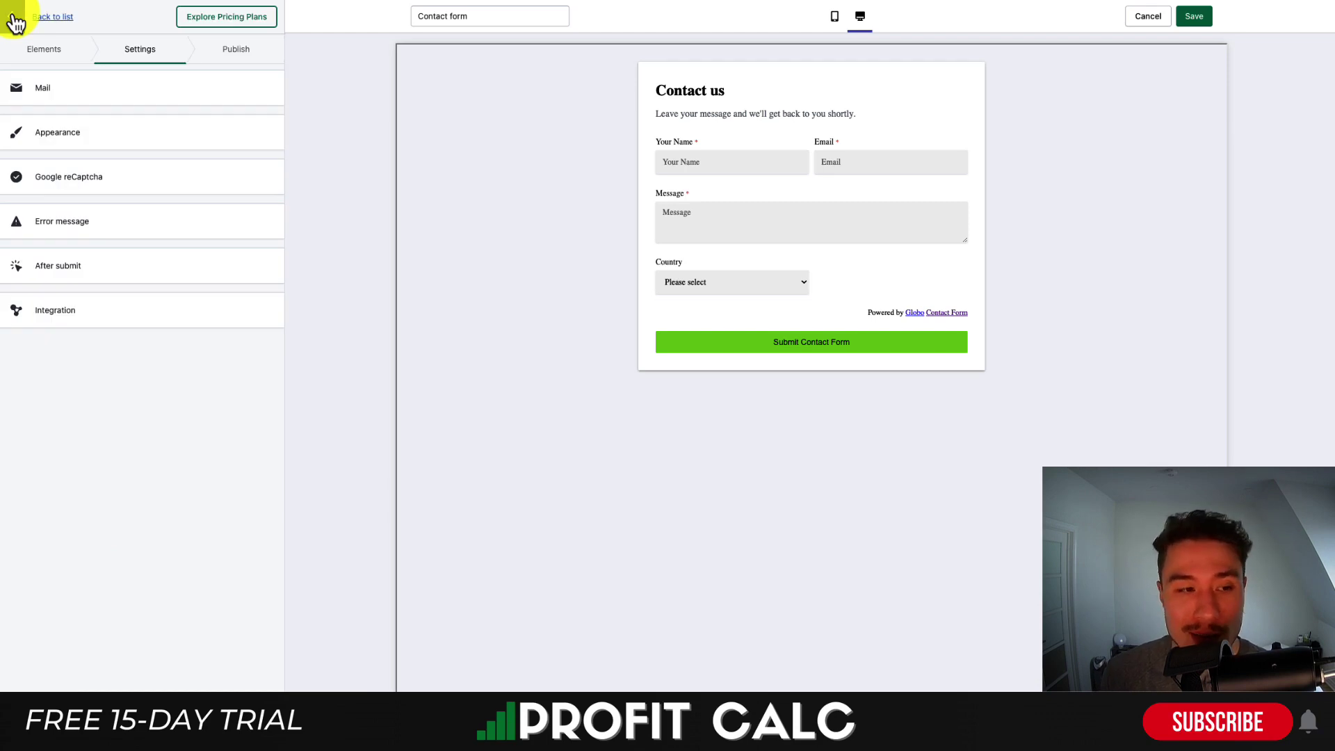
left_click(75, 311)
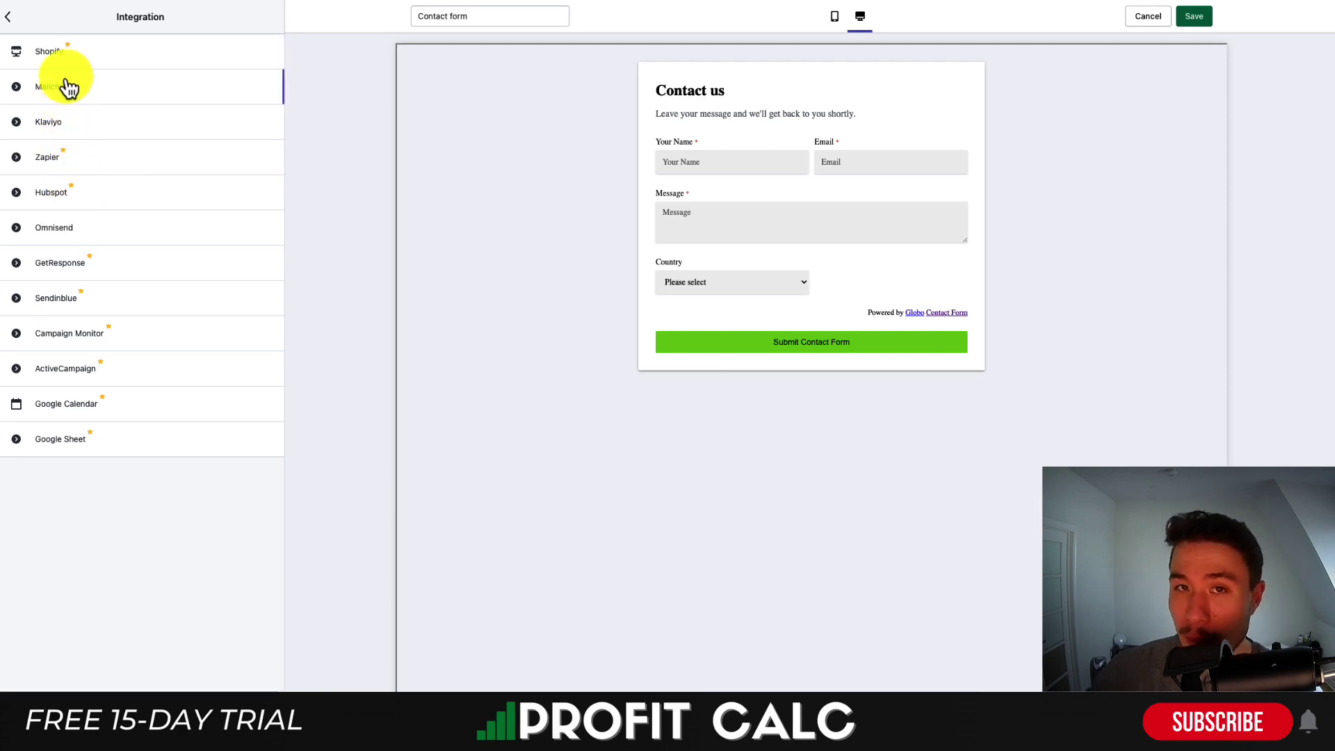
Save the Contact form and review its Other page embed code and theme-integration warning.
left_click(8, 16)
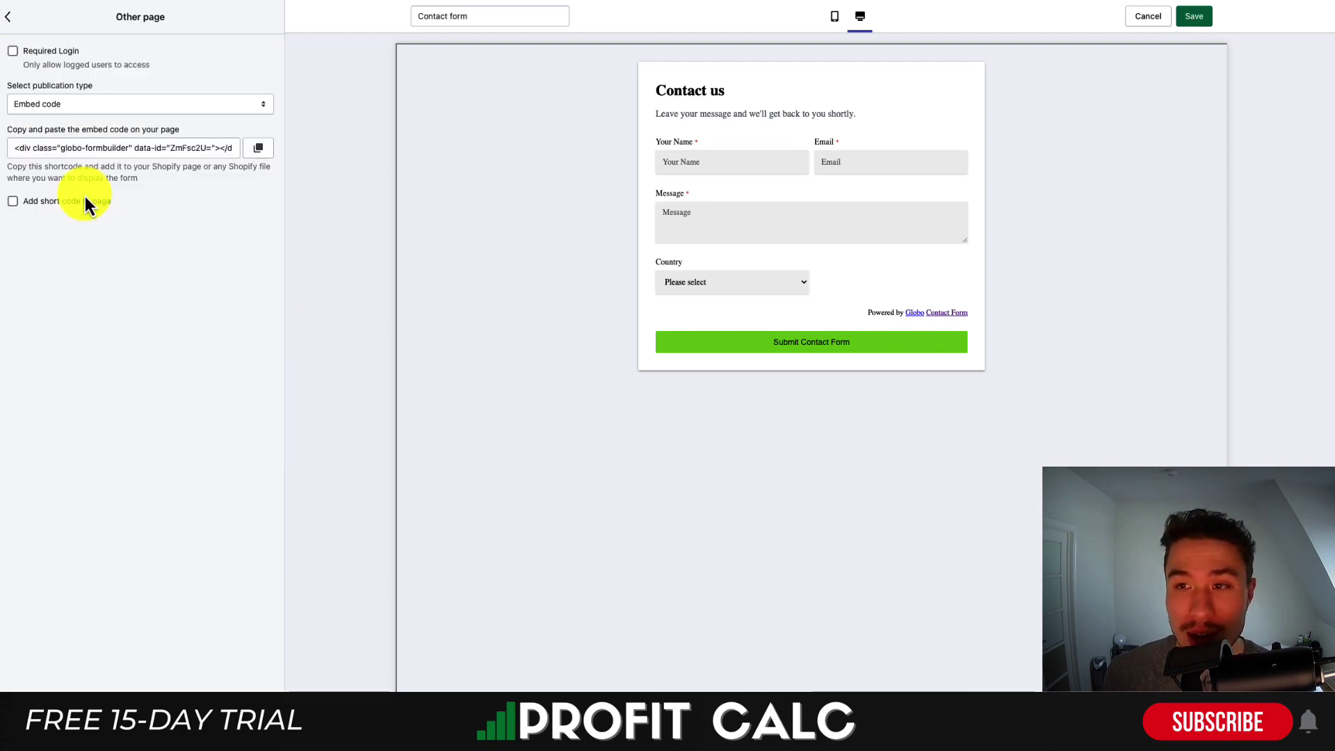
left_click(1194, 16)
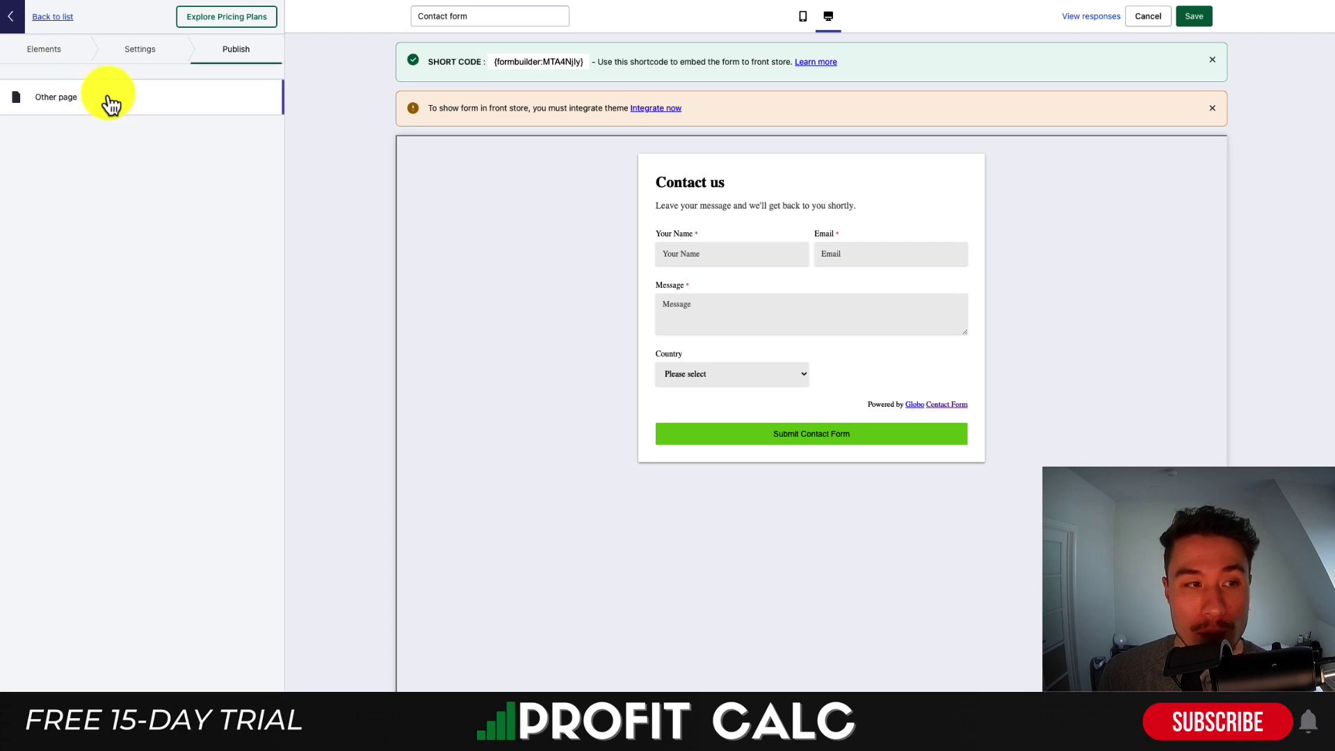
left_click(106, 99)
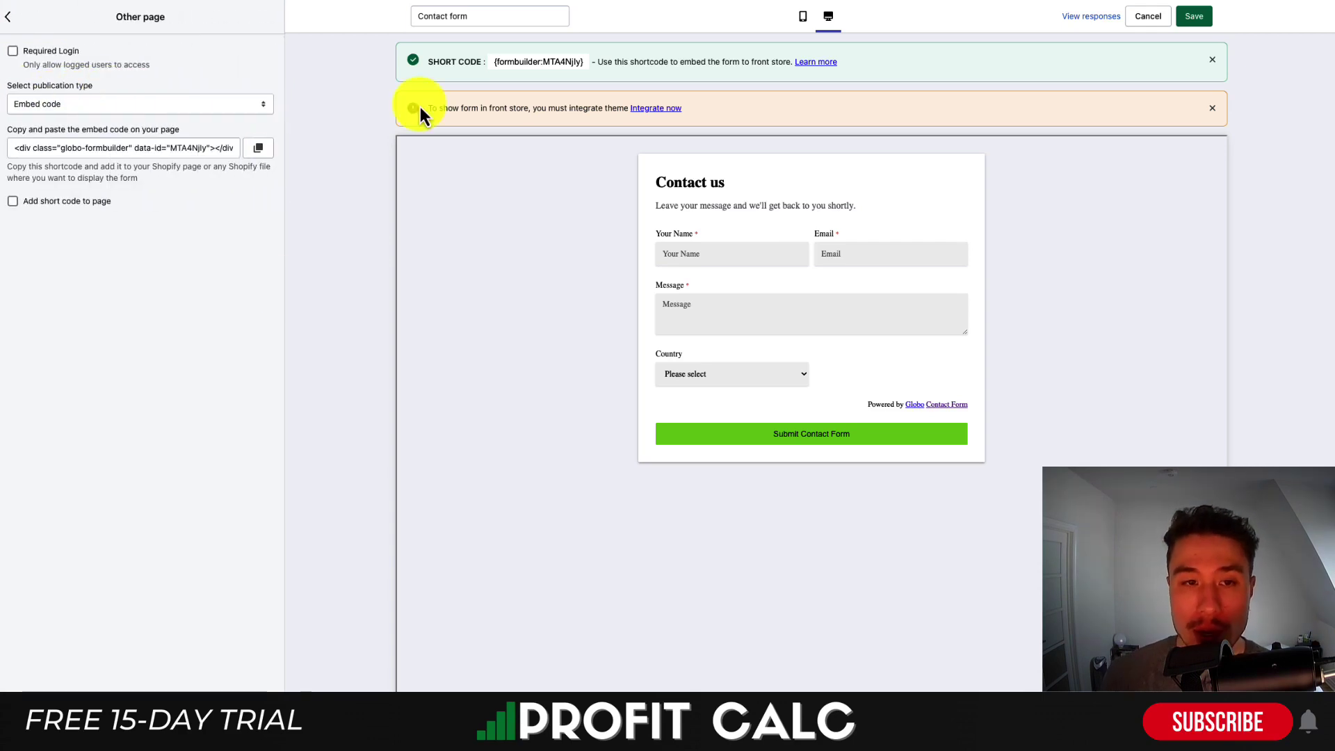
left_click_drag(422, 108, 514, 110)
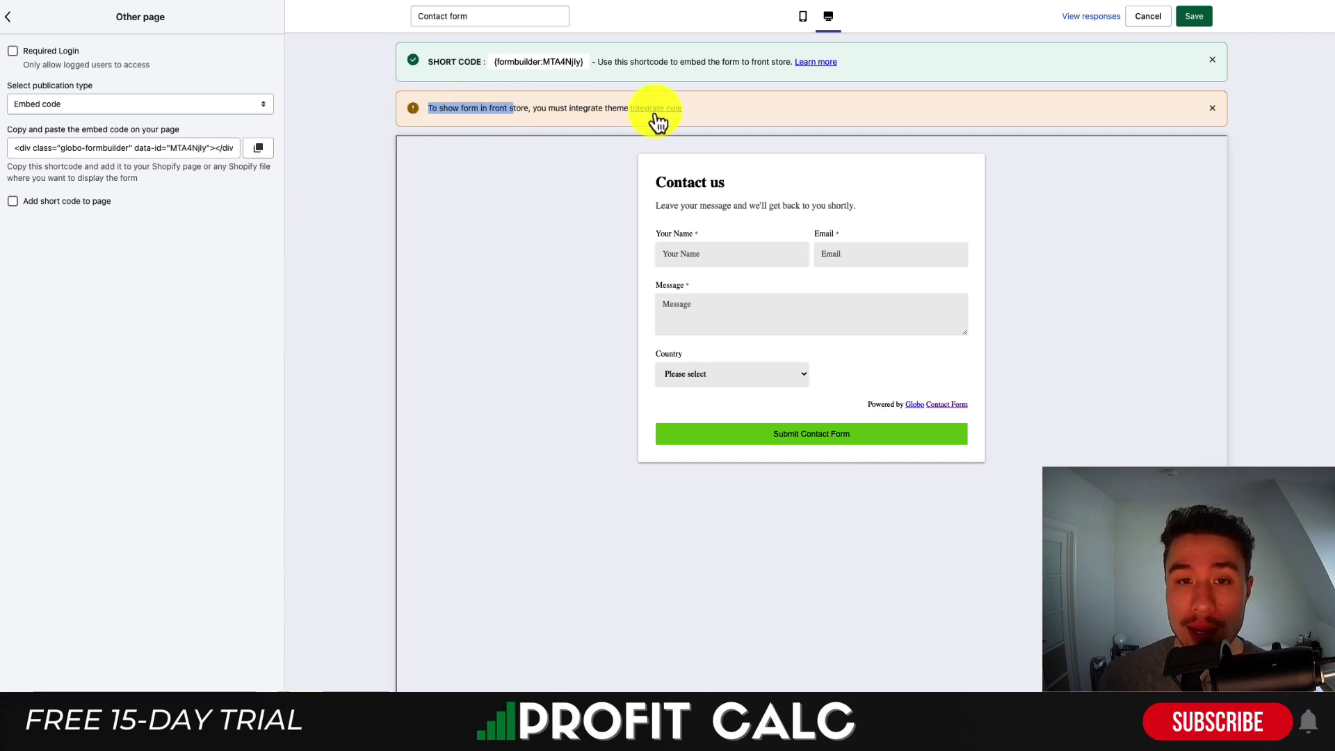
Turn on the Globo Form Builder app embed in the Copy of Dawn theme and save the theme.
left_click(655, 111)
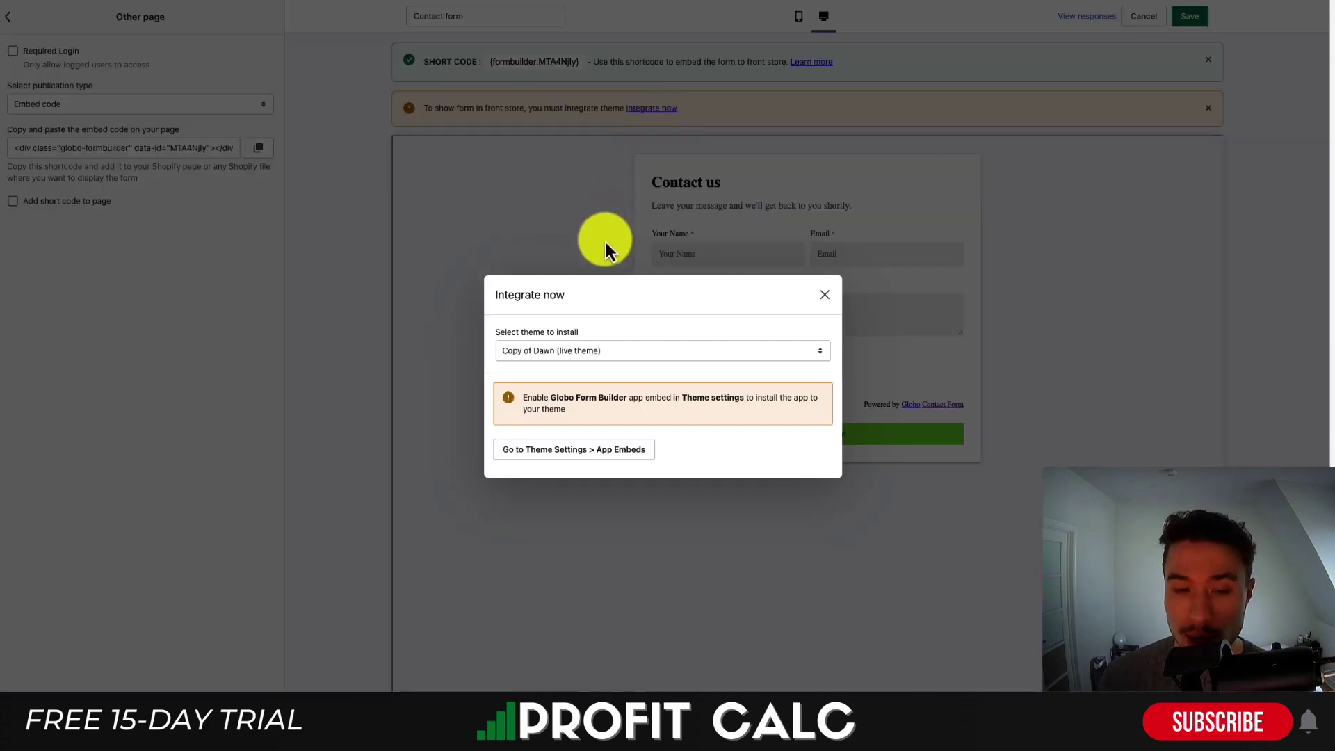
left_click(527, 456)
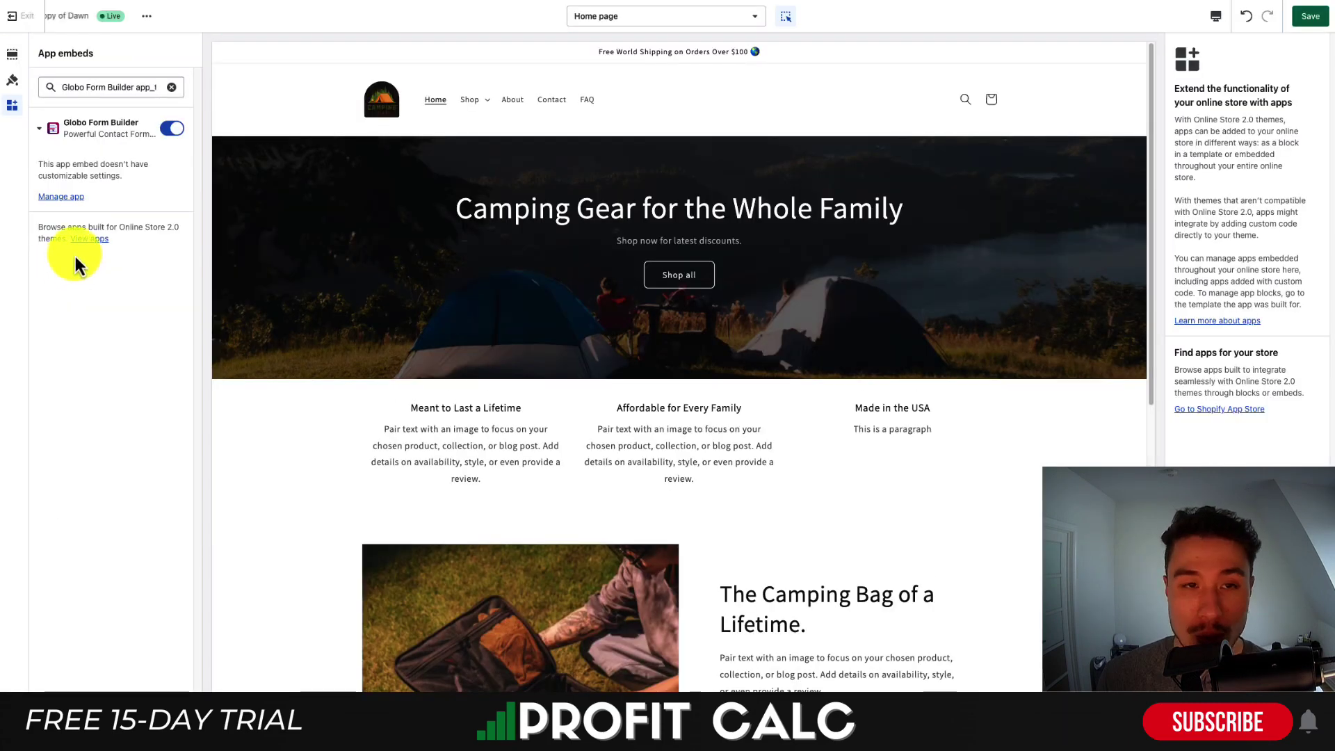
left_click(172, 129)
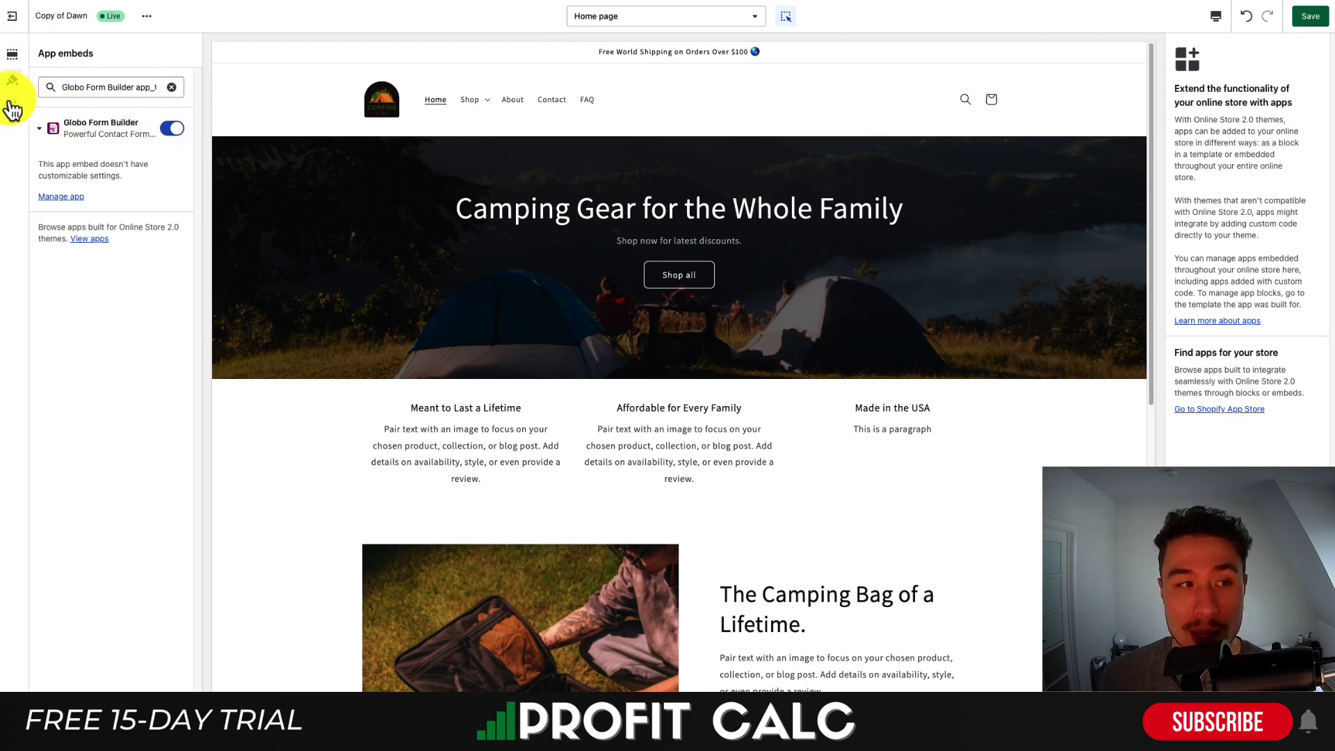
left_click(1309, 20)
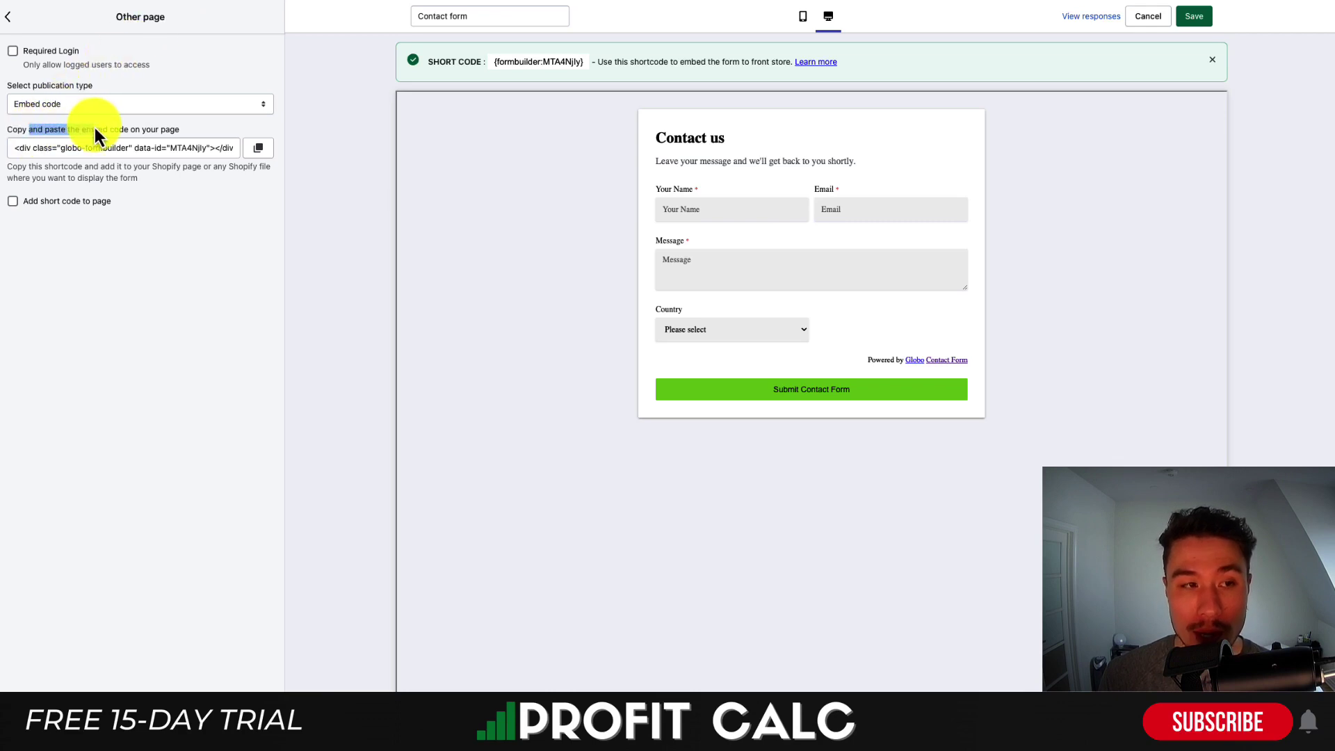
Copy the Contact form's embed code, then go back to the Shopify admin Home page.
left_click(256, 154)
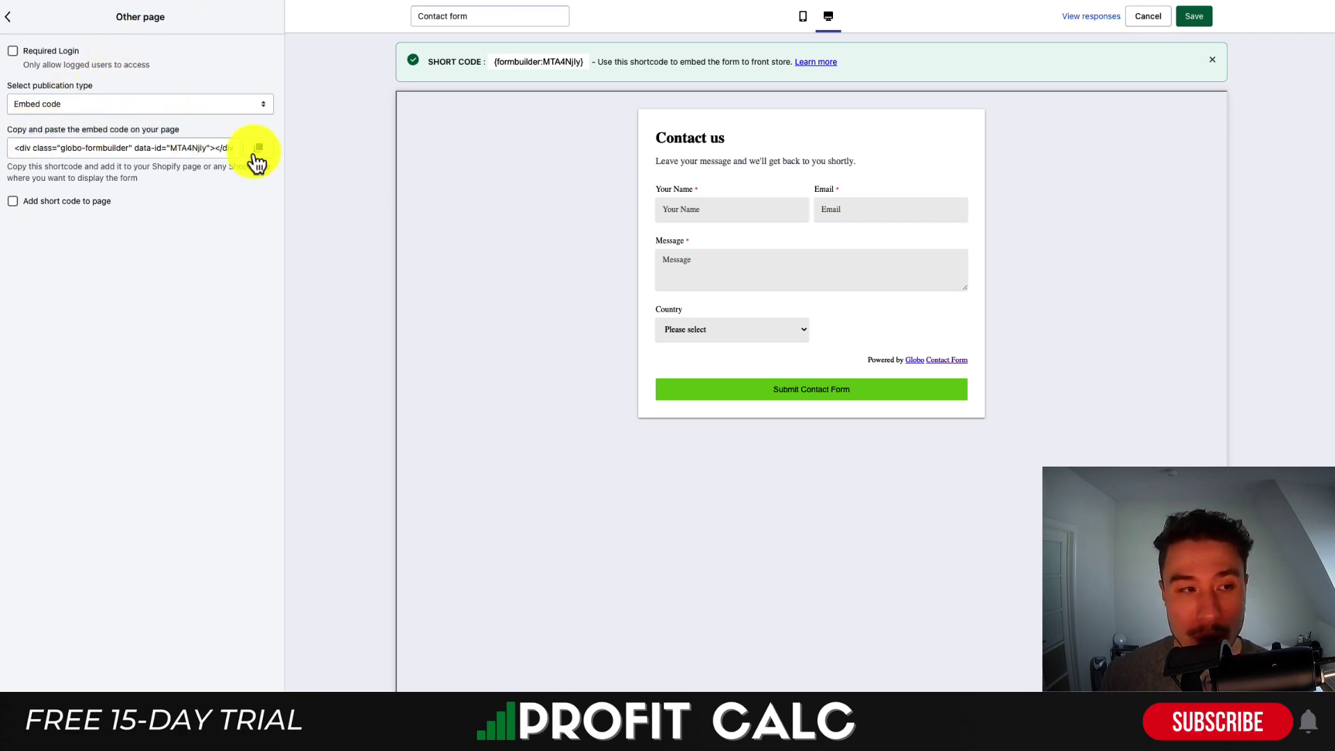
left_click_drag(14, 148, 478, 154)
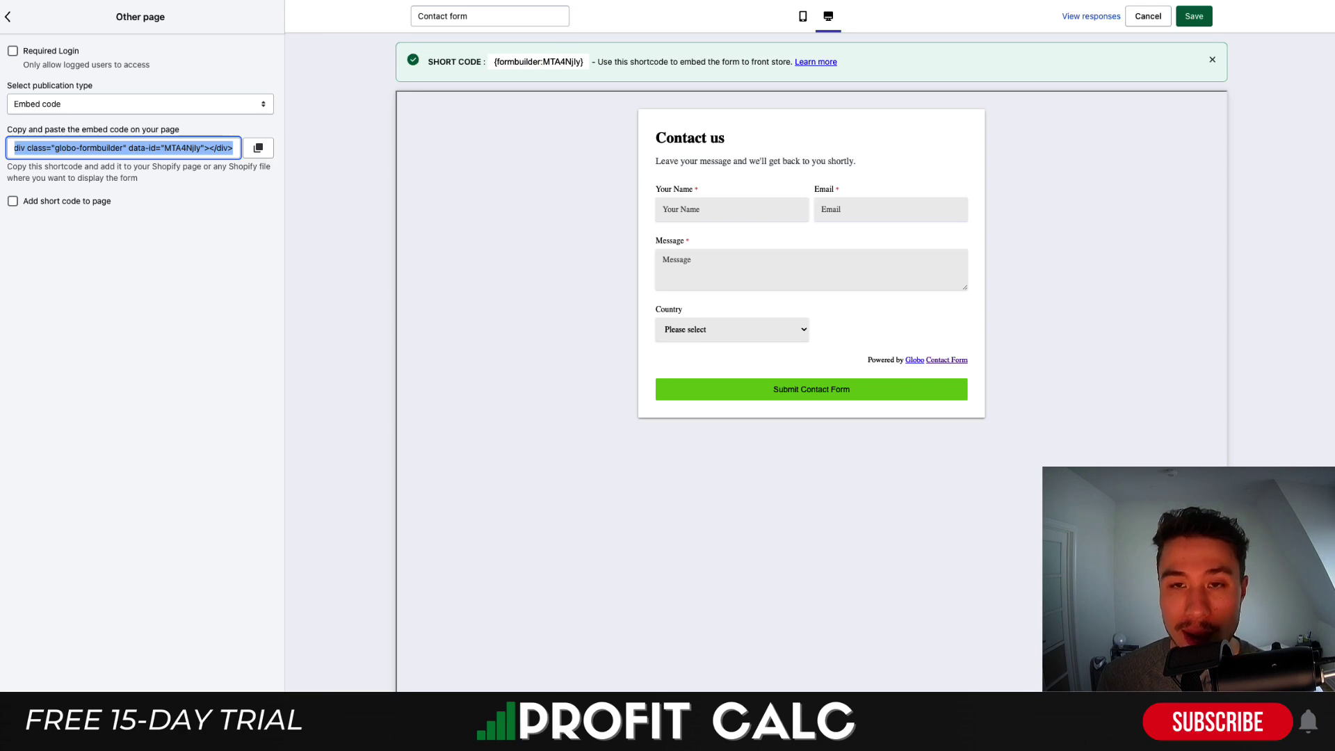
left_click(35, 80)
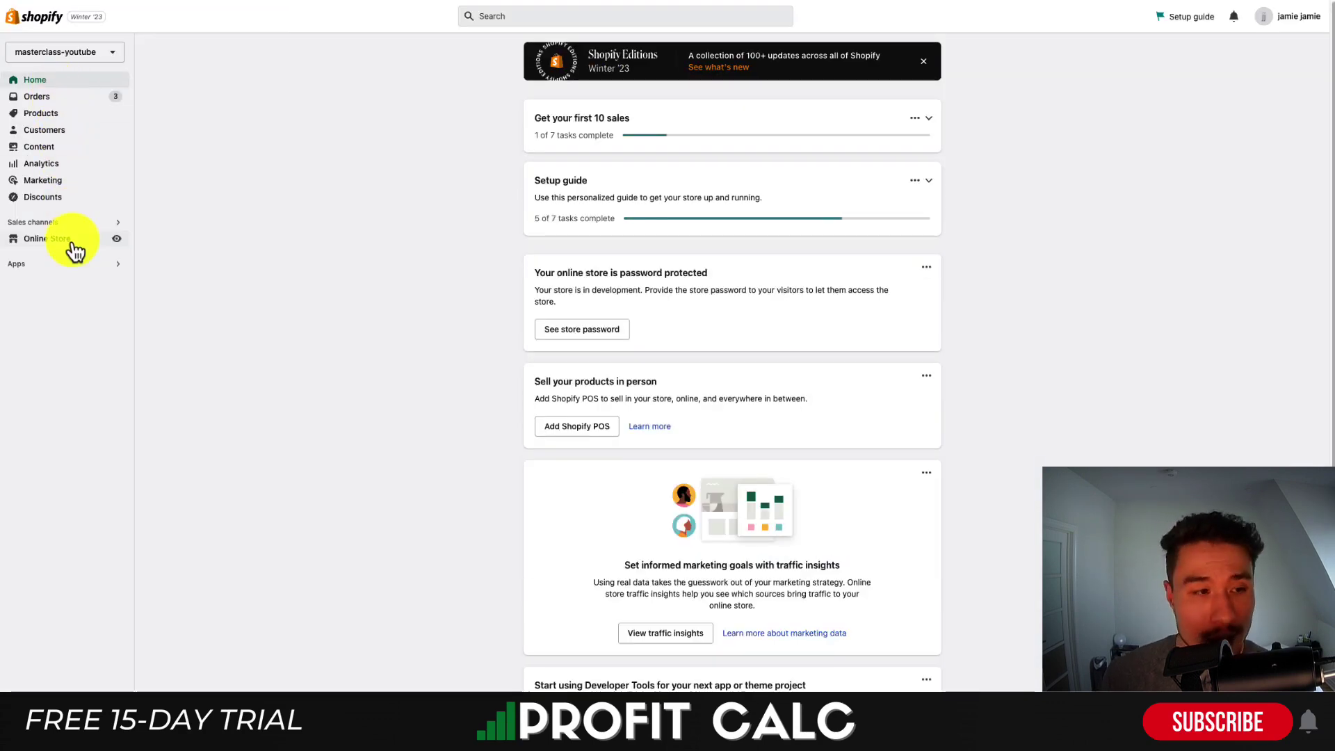
Start a new Online Store page titled 'Contact Us #2'.
left_click(73, 245)
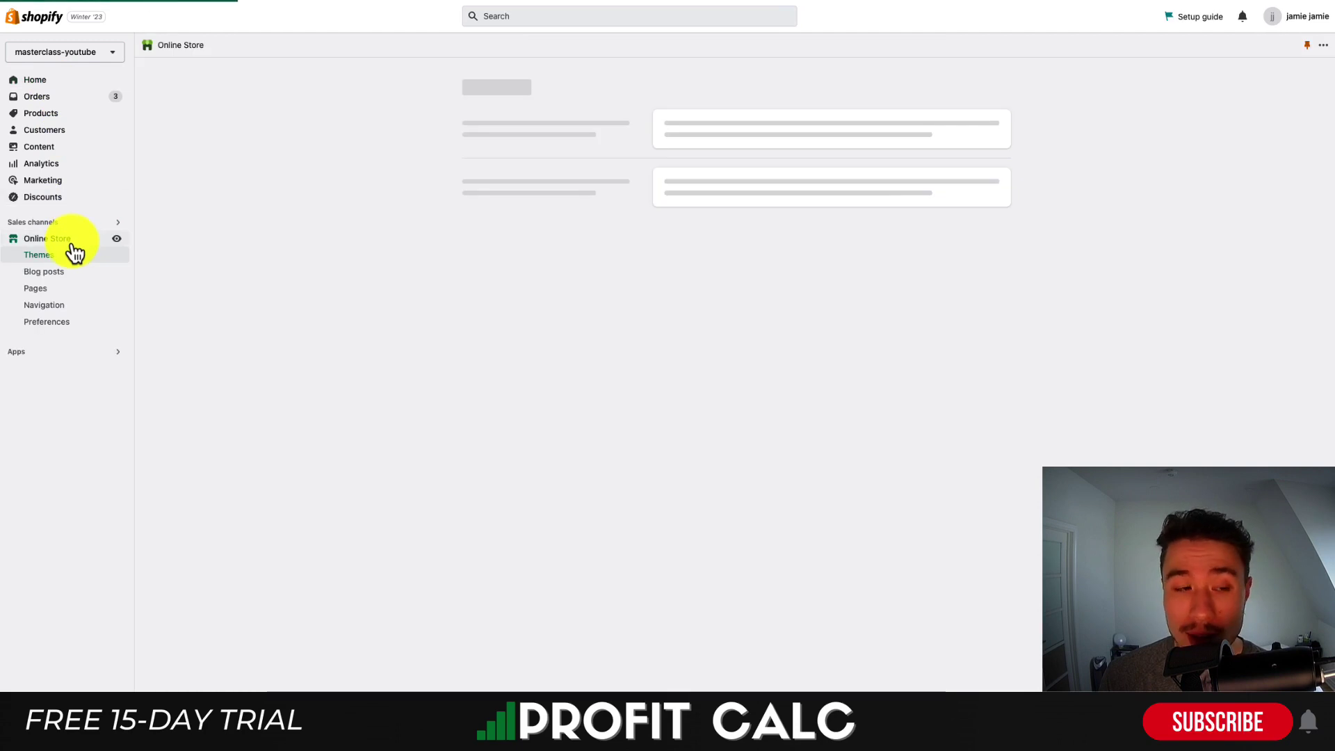
left_click(58, 291)
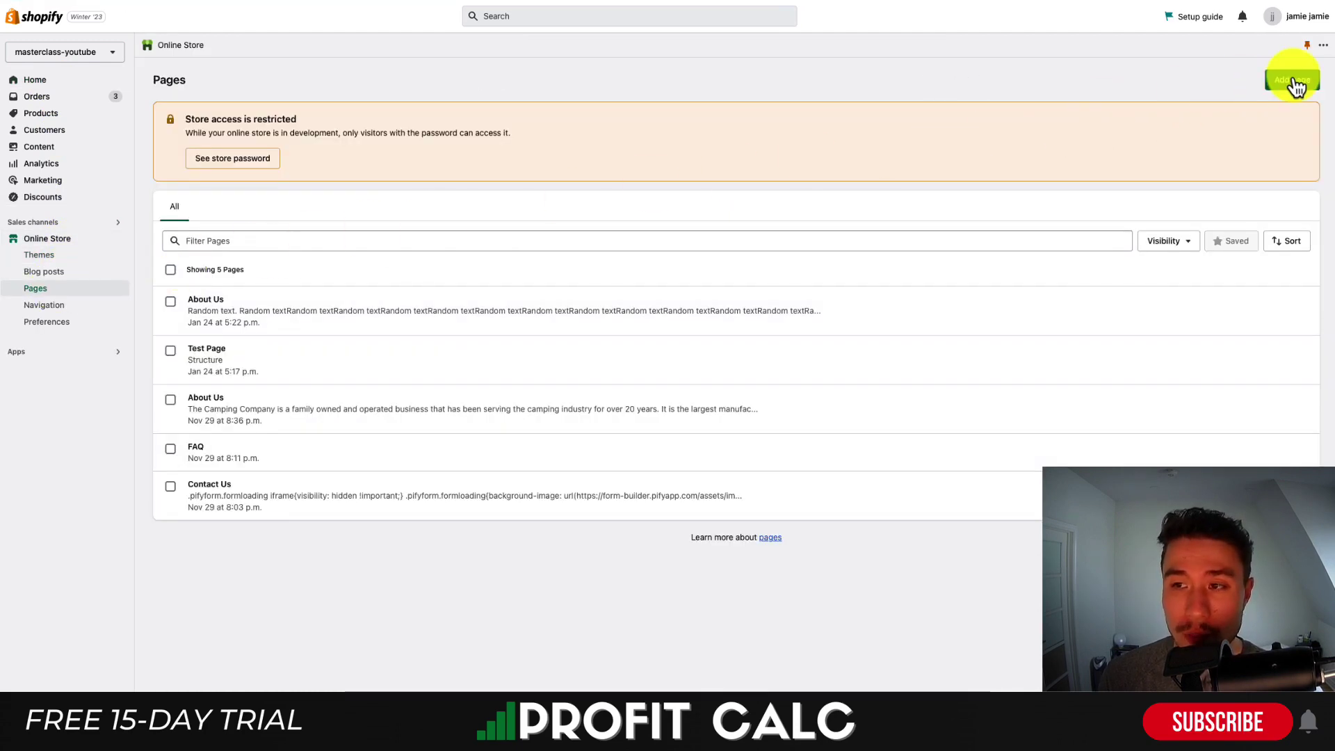
left_click(1294, 82)
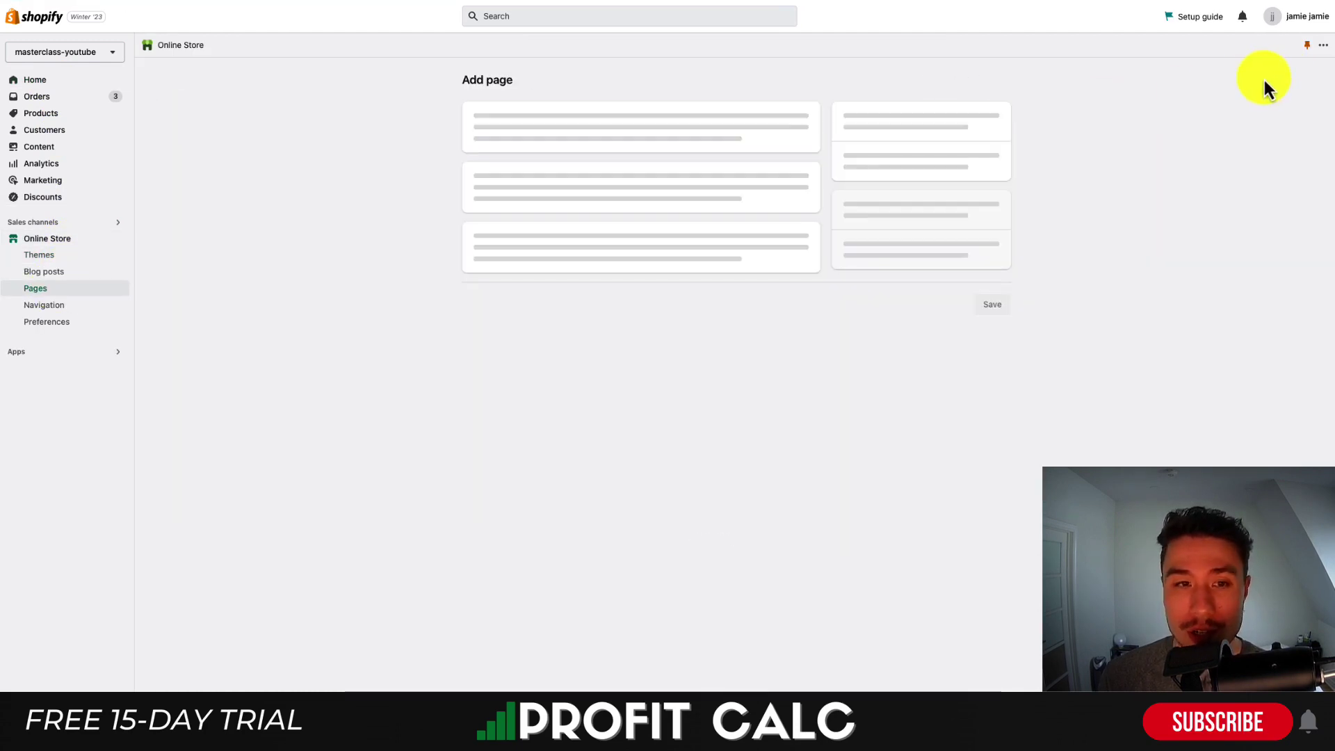
left_click(555, 131)
type("Contact Us #2")
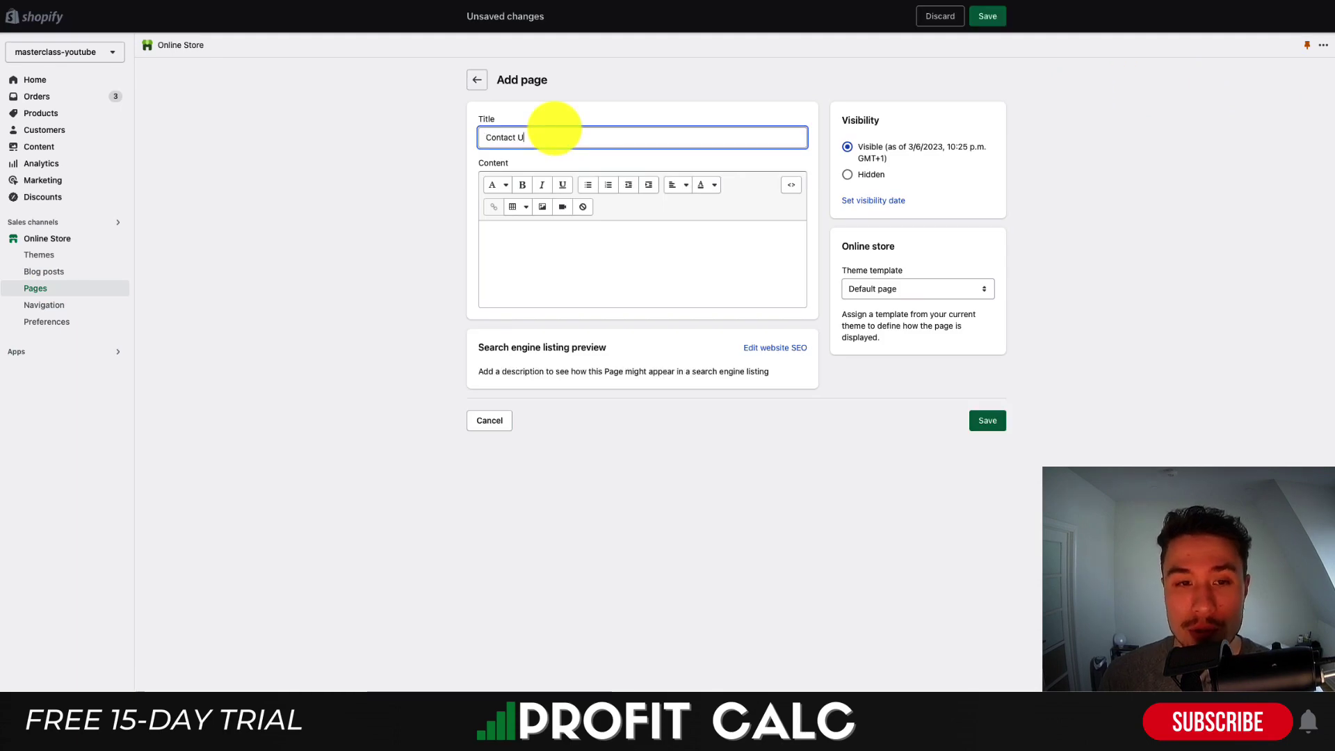
left_click(385, 229)
Paste the form embed code into the page content in HTML view and save the page.
left_click(792, 188)
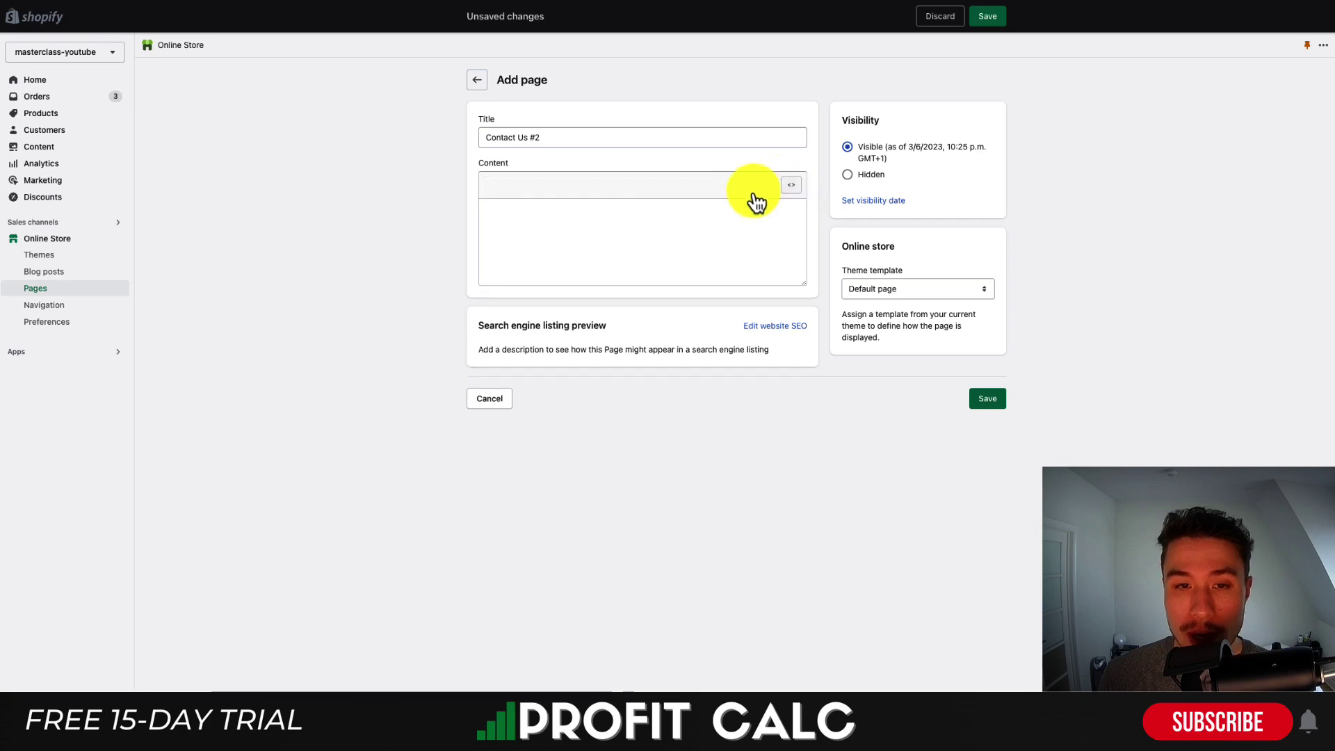
left_click(578, 243)
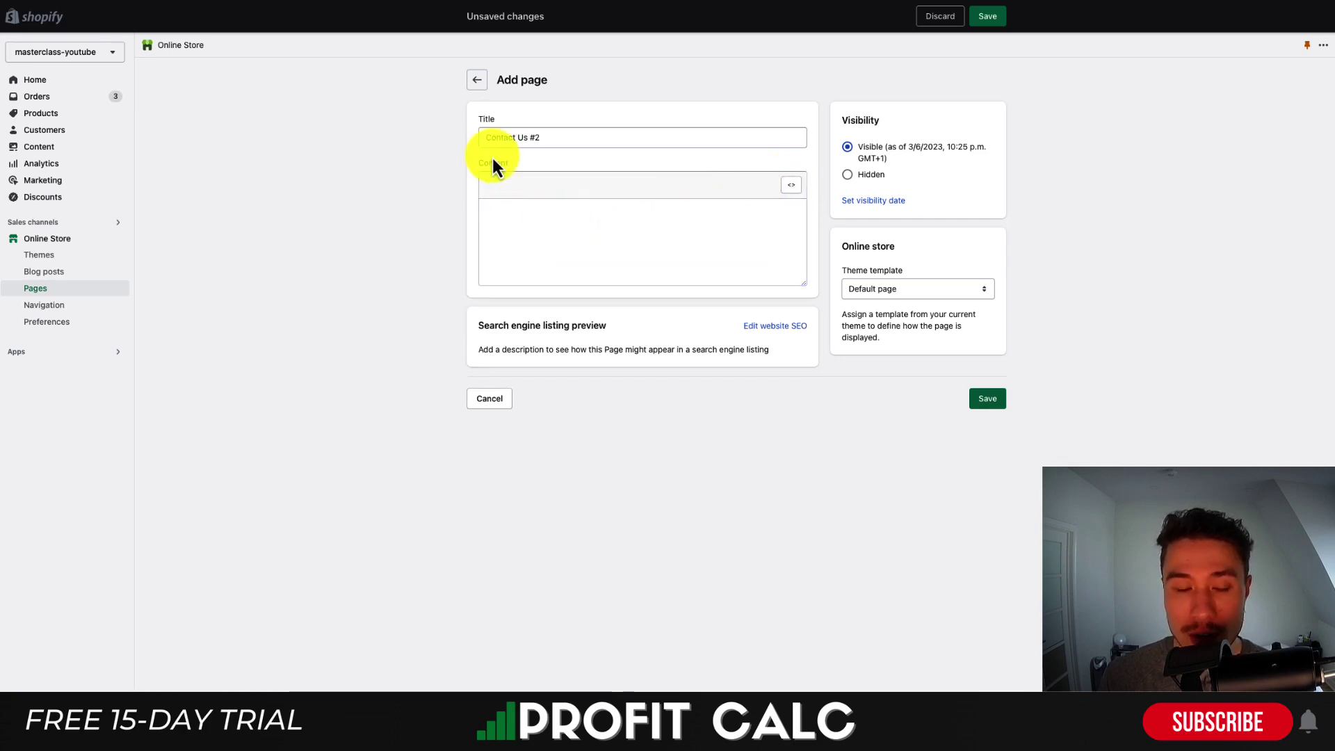
key("ctrl+v")
left_click_drag(484, 208, 525, 209)
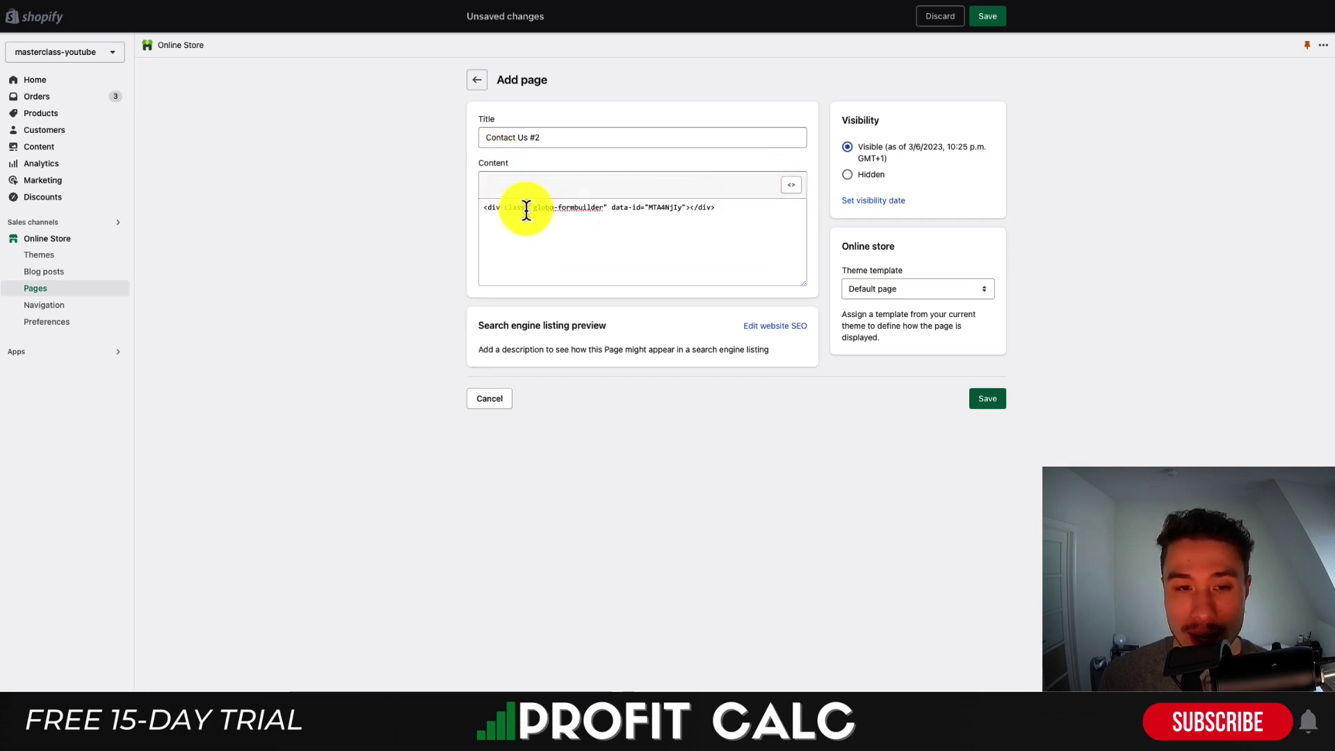
left_click(793, 195)
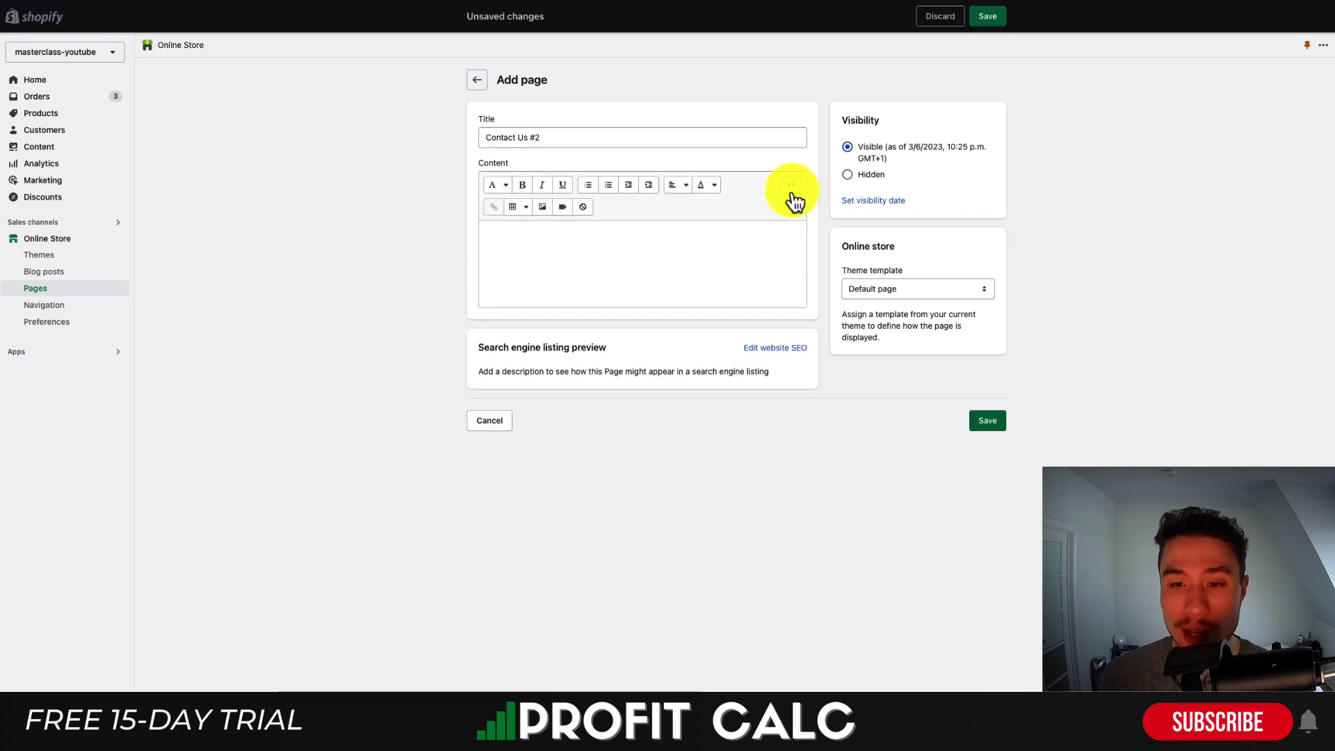
left_click(988, 420)
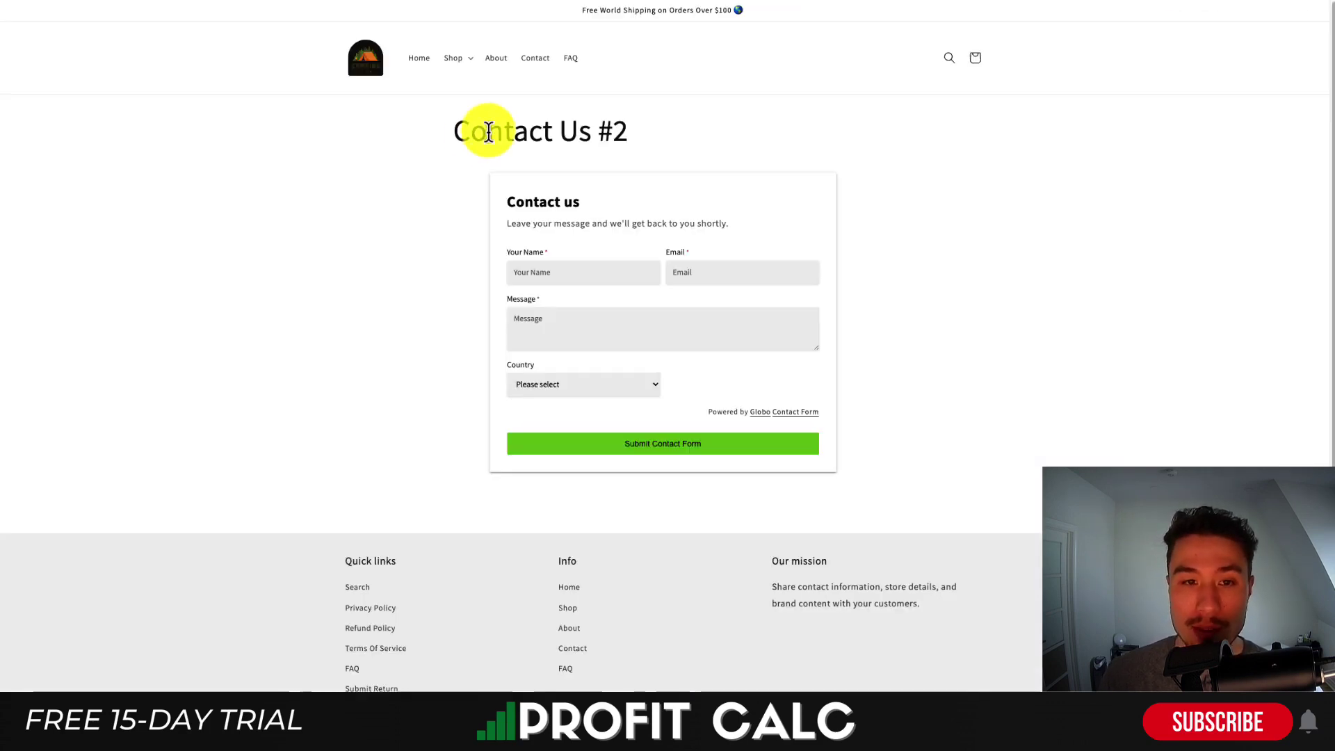
On the live Contact Us #2 page, click into the Message box and set Country to Angola.
left_click_drag(492, 131, 646, 137)
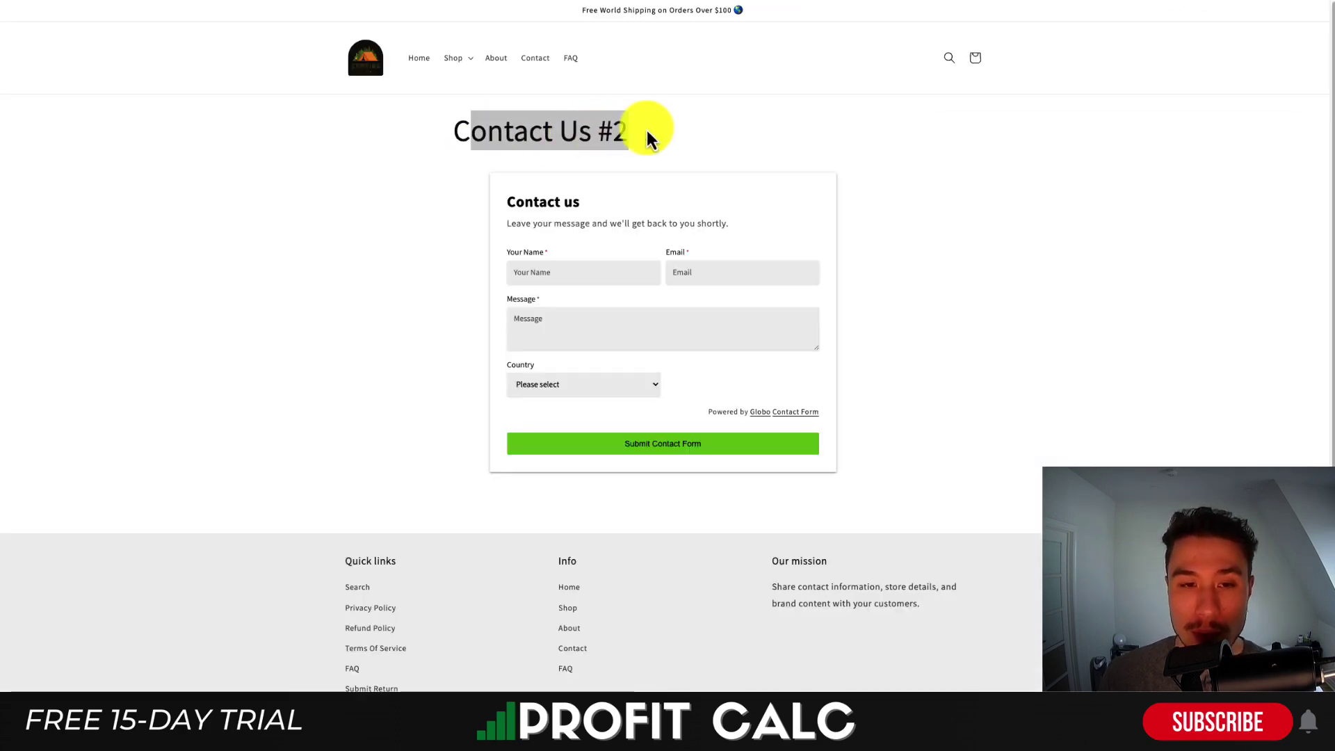
left_click(631, 134)
left_click_drag(543, 132, 663, 132)
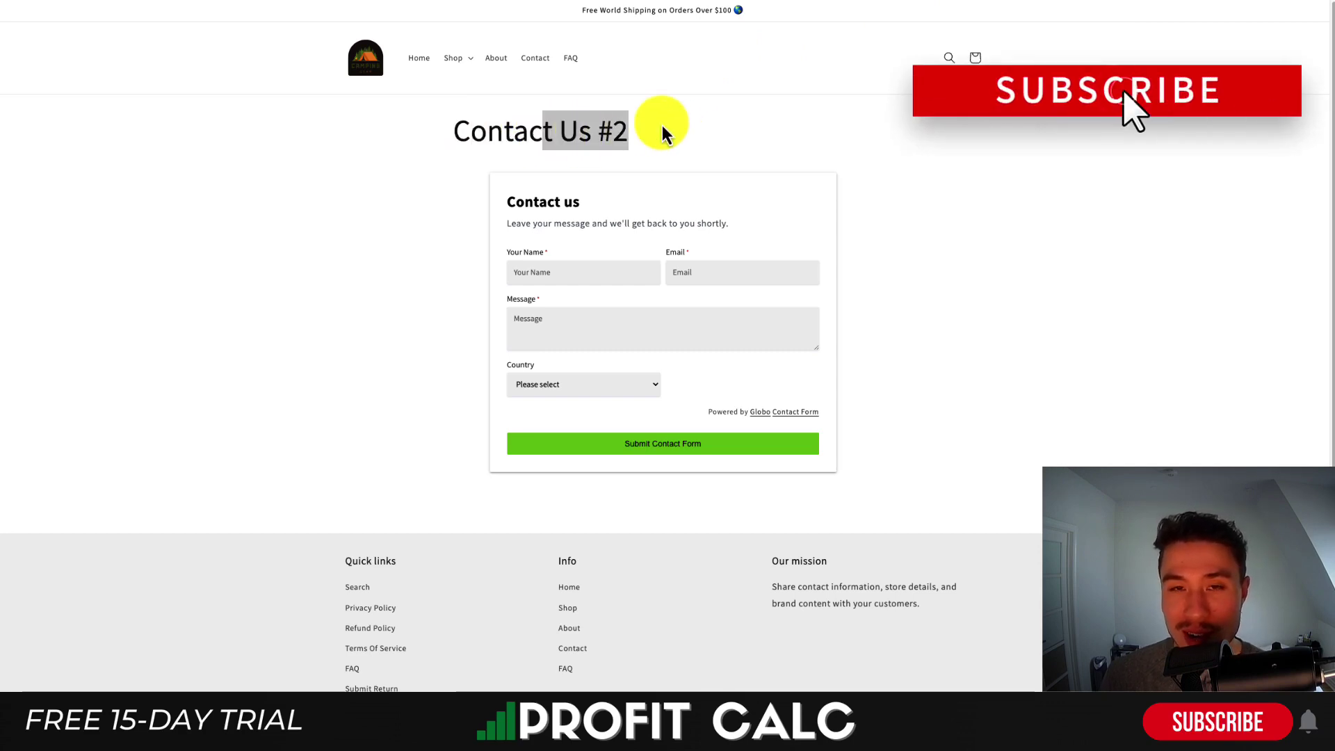
left_click(523, 202)
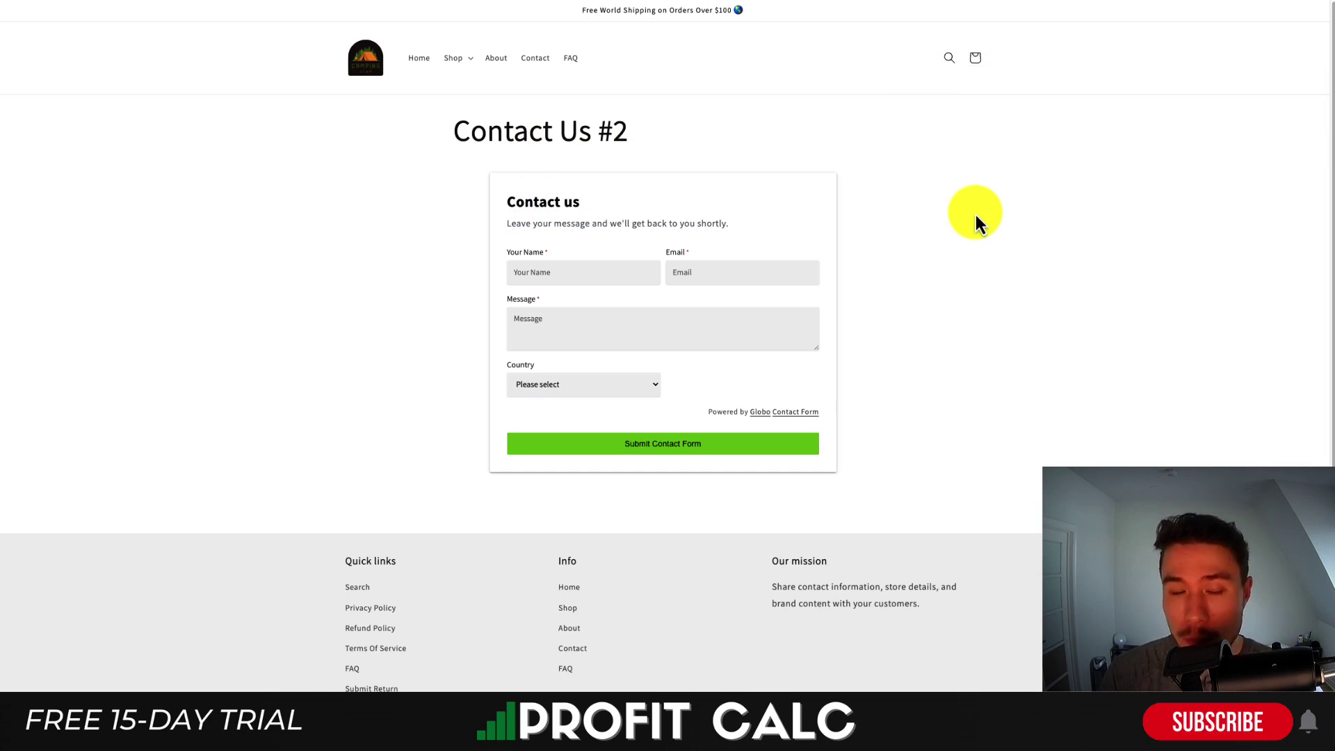
left_click(640, 322)
left_click(577, 384)
left_click(557, 460)
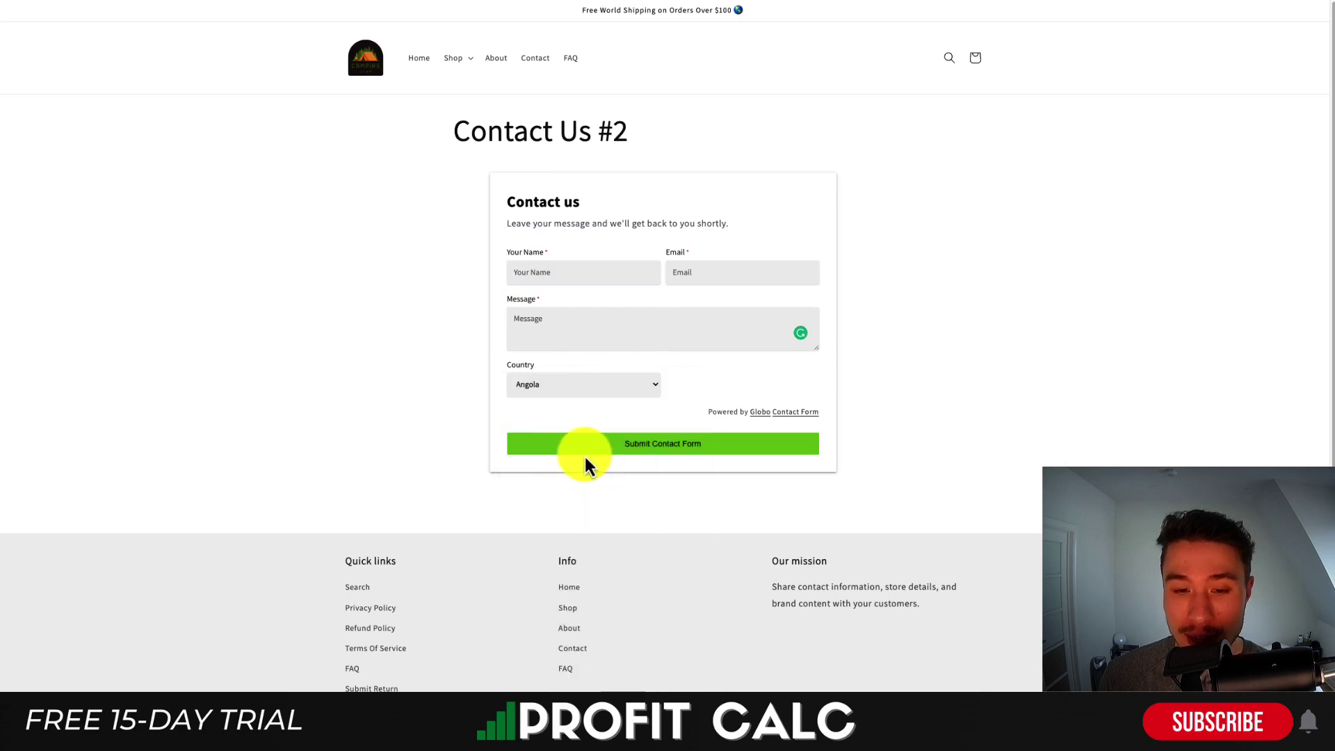